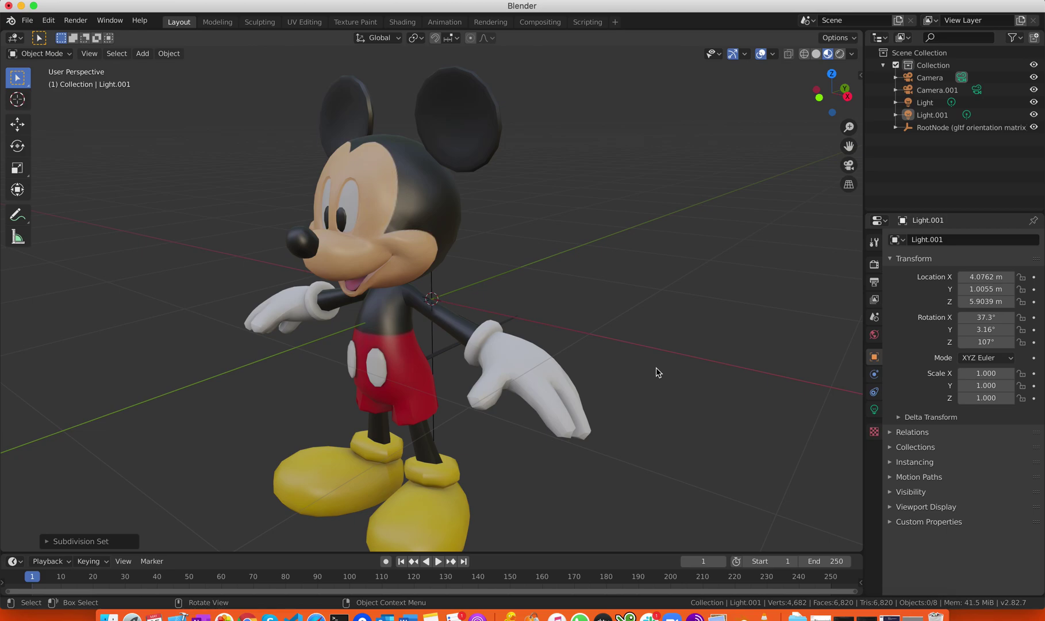
# Examine the Mickey Mouse model from several angles in the 3D view.
pyautogui.click(362, 368)
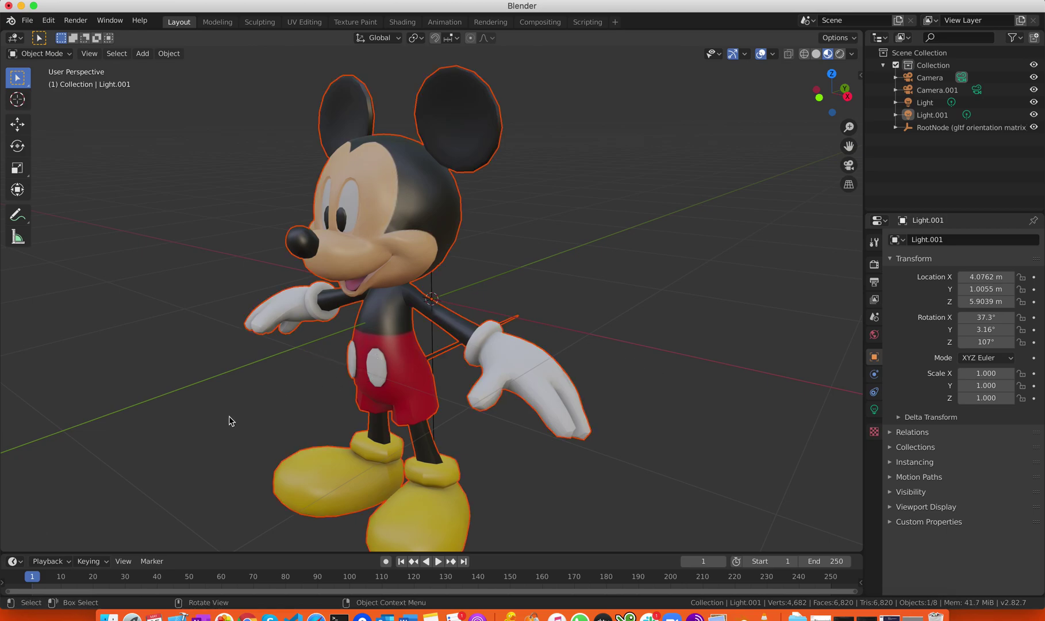
pyautogui.hscroll(-5, 229, 420)
pyautogui.hscroll(-10, 228, 420)
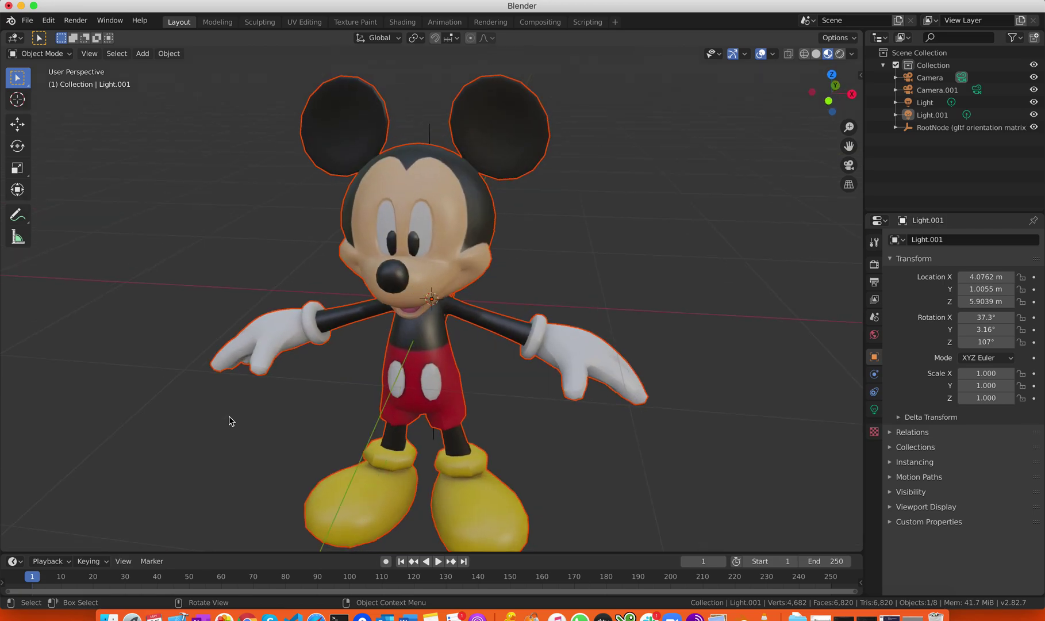
pyautogui.hscroll(-10, 229, 420)
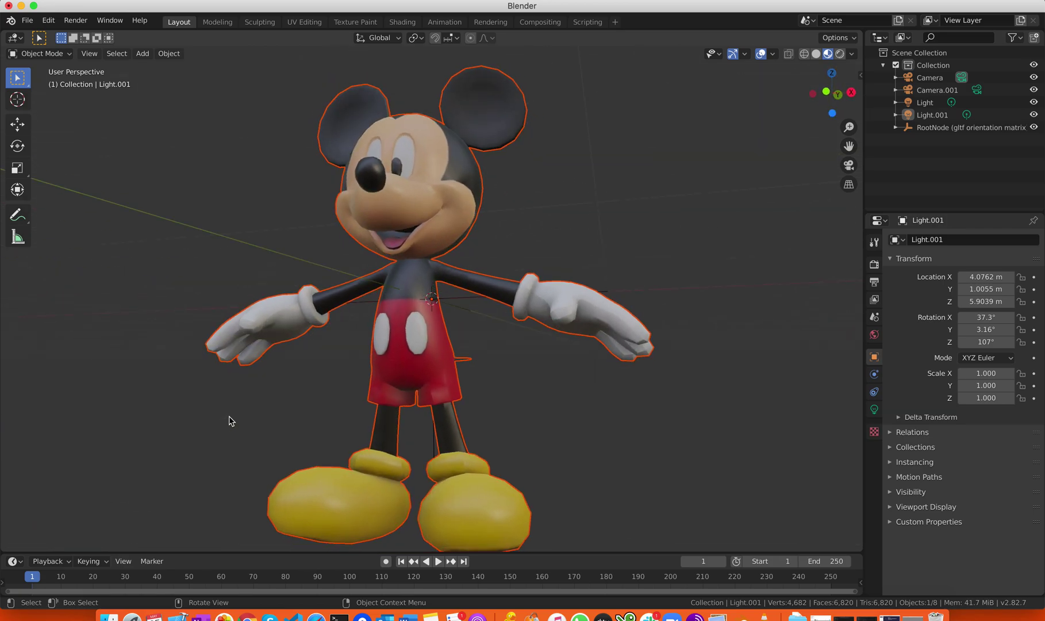
pyautogui.click(229, 420)
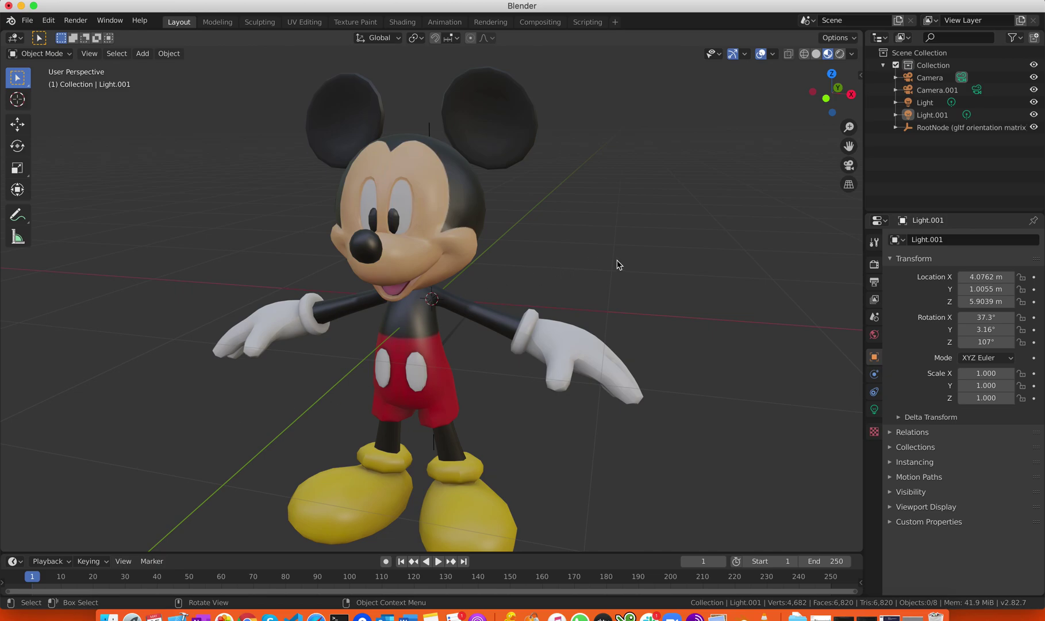
# Switch to the browser and view the Sketchfab model "Abandoned Discovery Island 2.0 [Mickey]" from another angle.
pyautogui.hotkey('ctrl', 'Right')
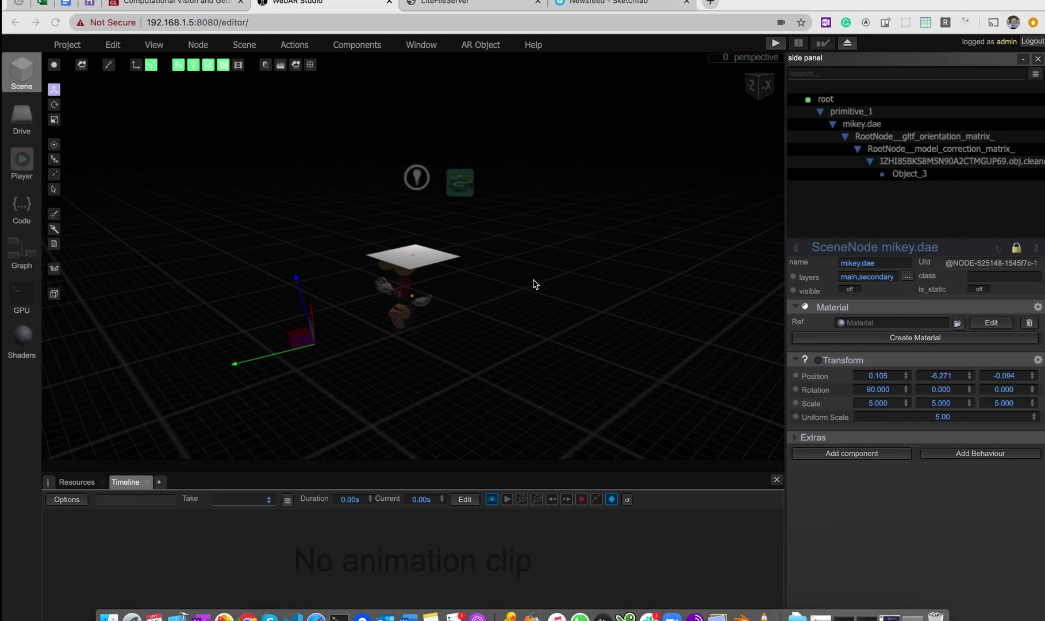
pyautogui.click(614, 11)
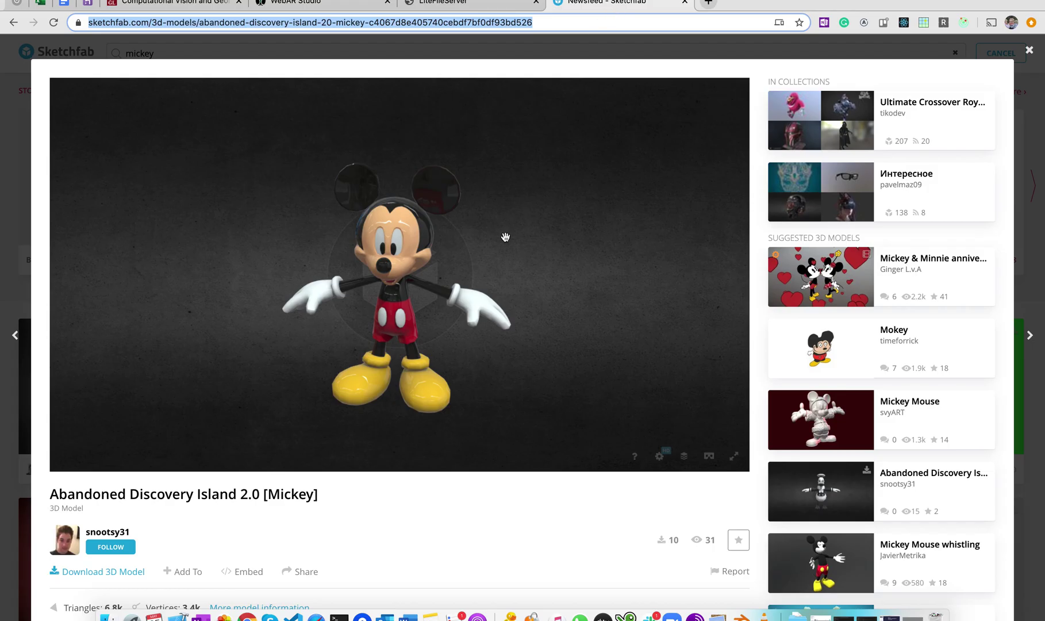
pyautogui.moveTo(392, 298)
pyautogui.mouseDown()
pyautogui.moveTo(415, 283)
pyautogui.moveTo(377, 288)
pyautogui.moveTo(400, 297)
pyautogui.moveTo(375, 307)
pyautogui.mouseUp()
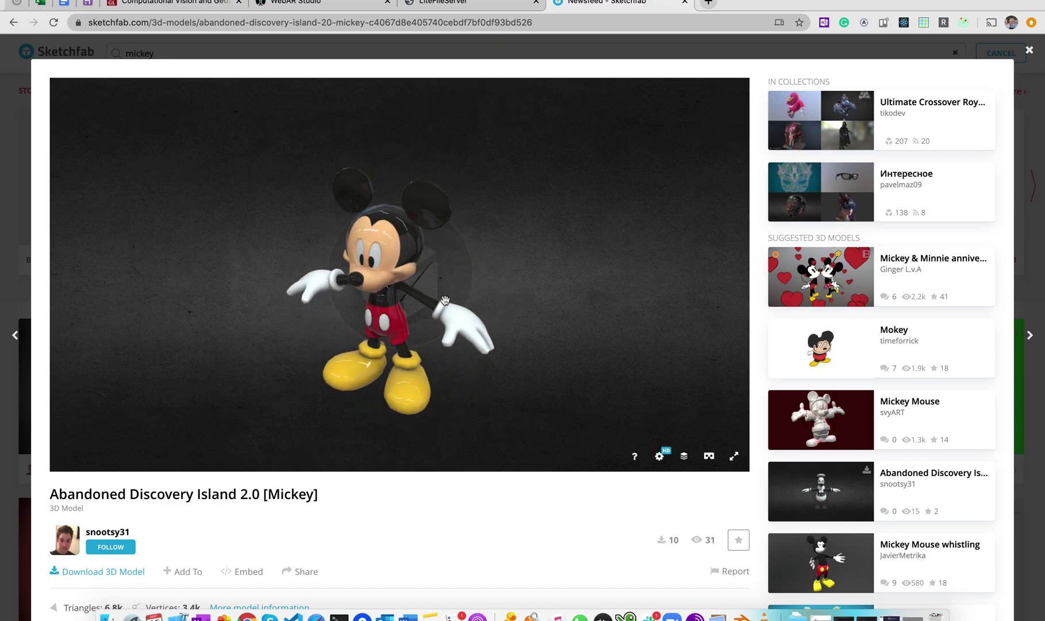
pyautogui.hotkey('ctrl', 'Left')
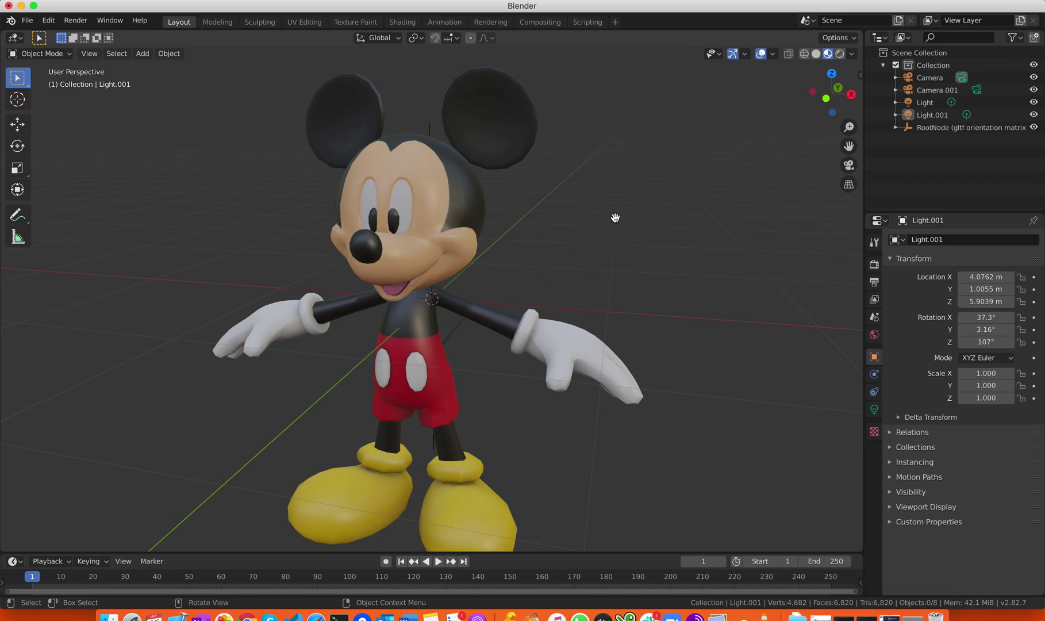
pyautogui.hotkey('ctrl', 'Right')
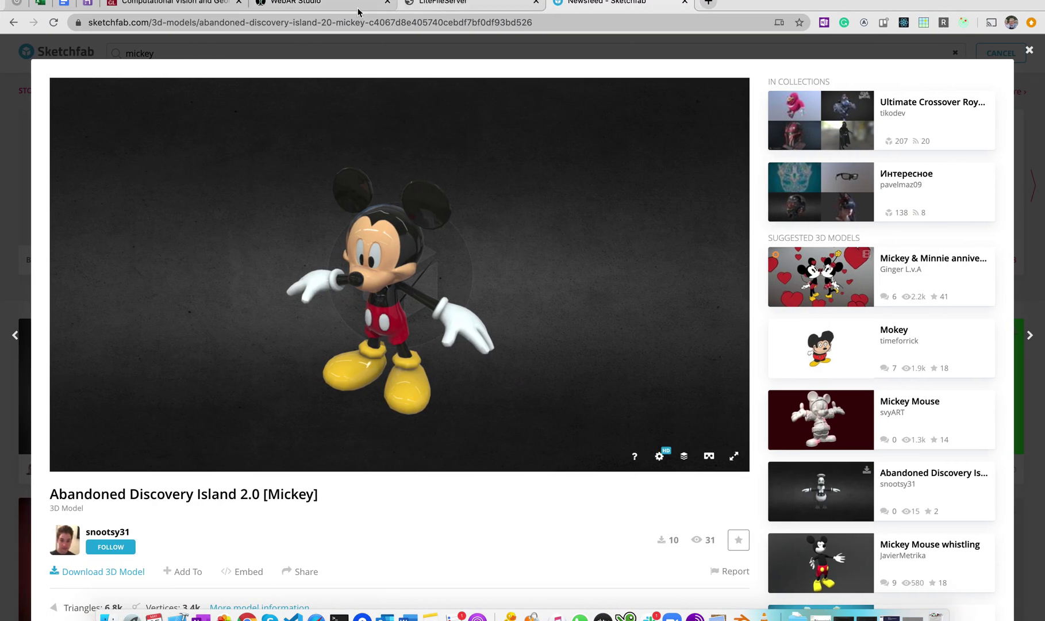
# Go to the existing WebAR Studio project and examine the mikey.dae model in its scene from the front.
pyautogui.click(278, 10)
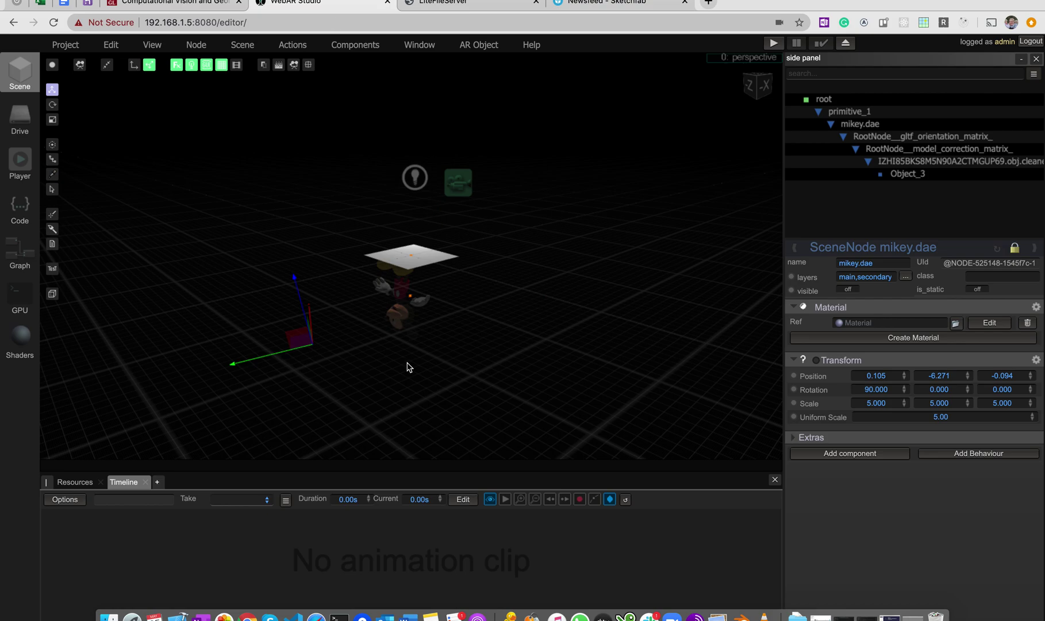
pyautogui.scroll(-3, 408, 365)
pyautogui.scroll(8, 408, 365)
pyautogui.moveTo(408, 367); pyautogui.dragTo(487, 373)
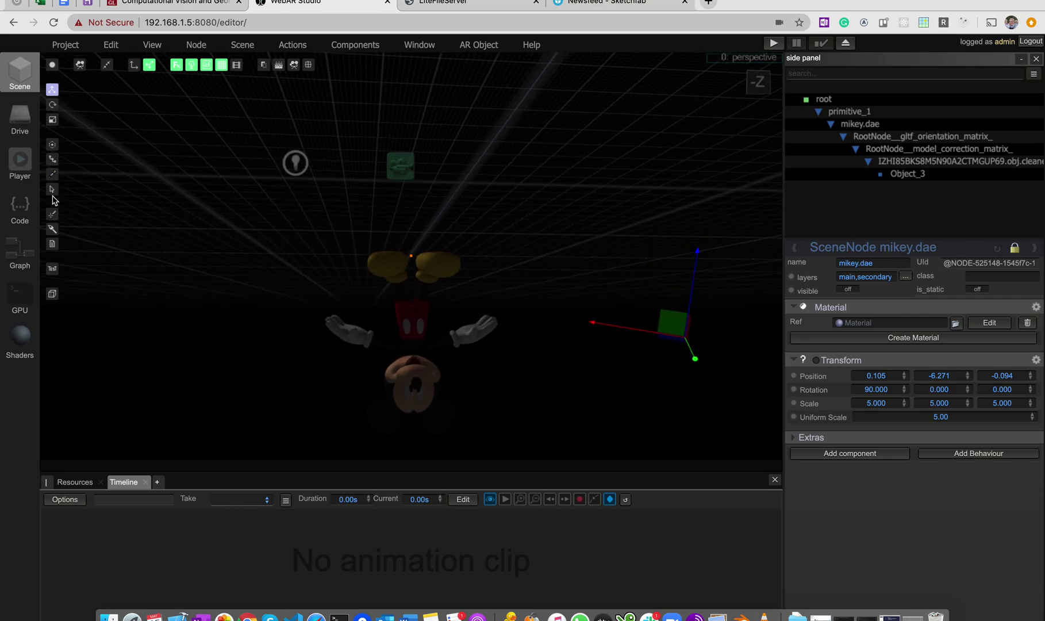
# Run the AR scene and watch the camera feed in player view, then stop it and return to the scene view.
pyautogui.click(770, 44)
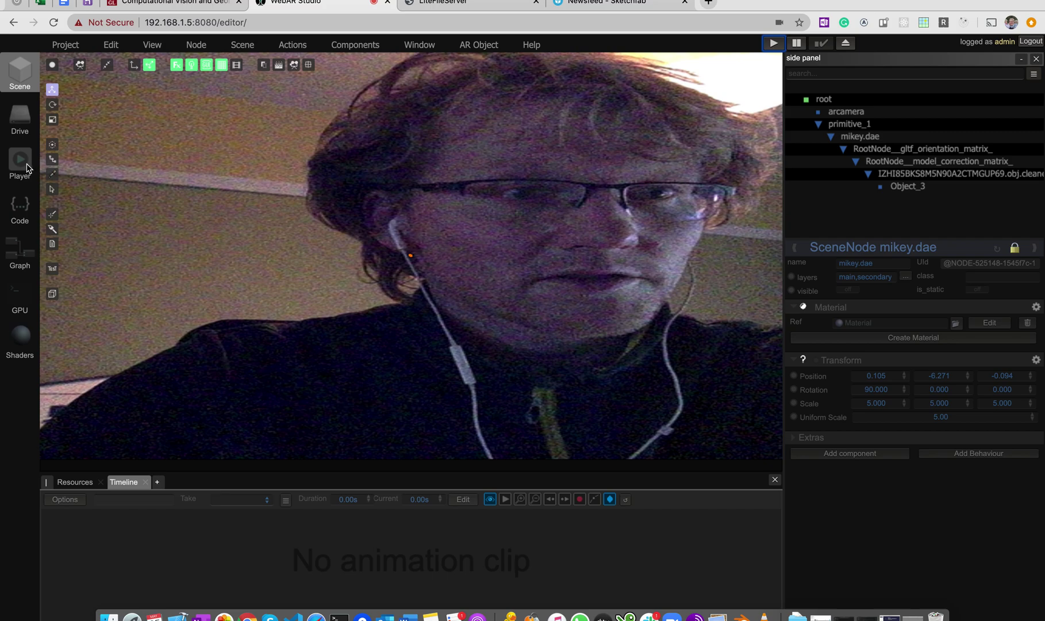
pyautogui.click(26, 168)
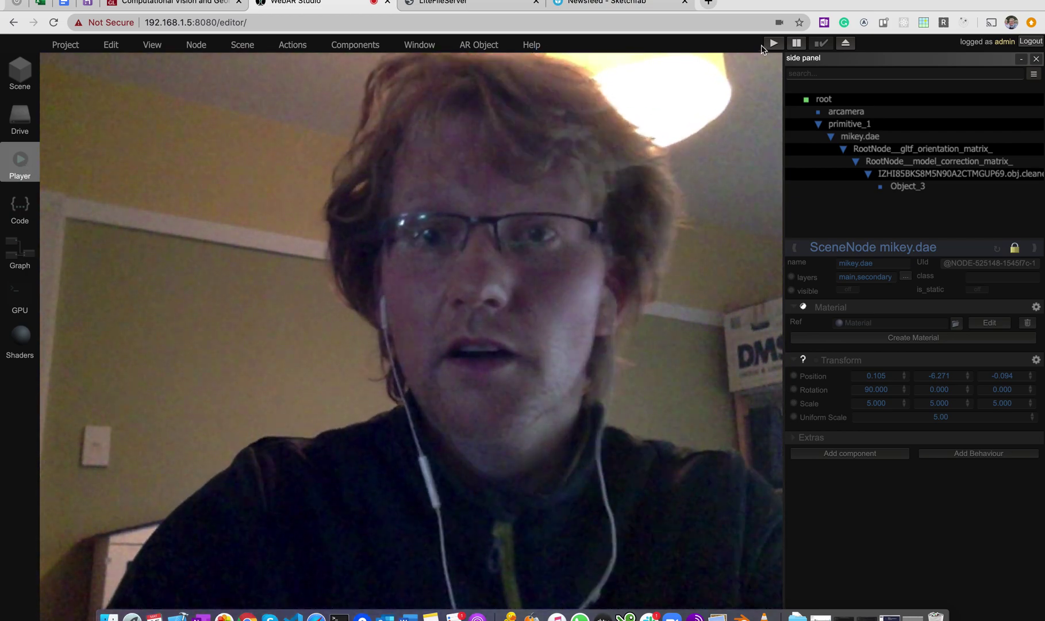
pyautogui.press('Escape')
pyautogui.click(33, 78)
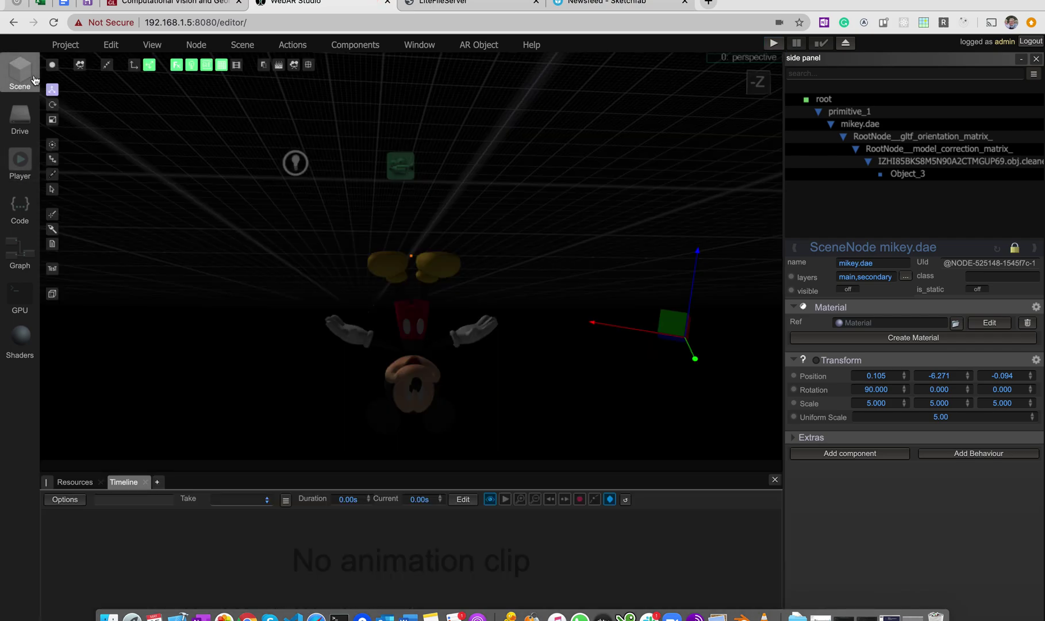
# Review the download formats offered for the Mickey model on Sketchfab and look at the model from another side.
pyautogui.click(617, 4)
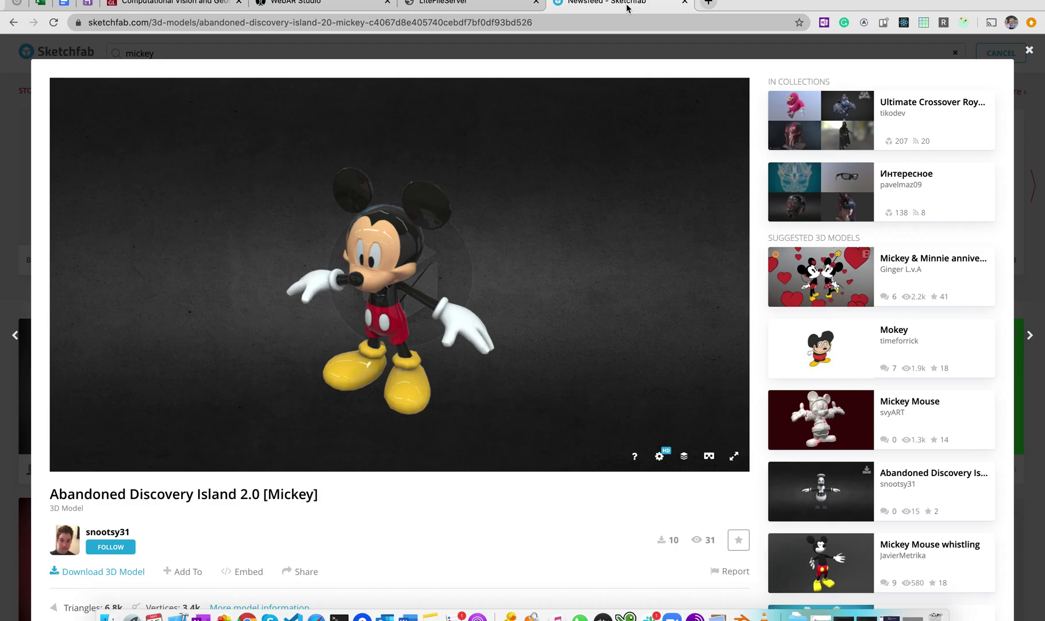
pyautogui.click(106, 572)
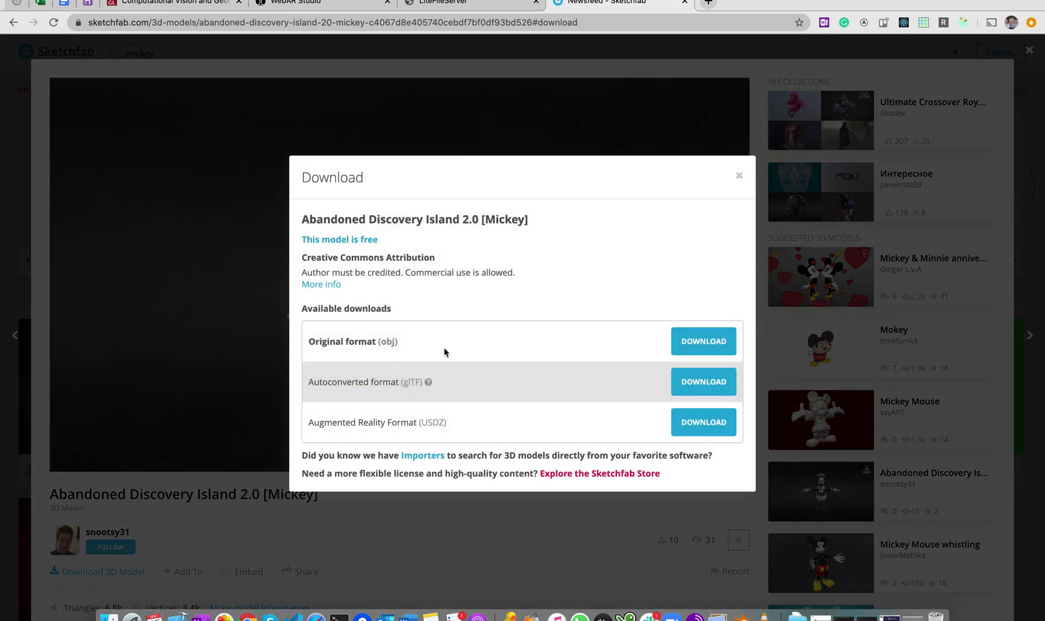
pyautogui.click(741, 177)
pyautogui.moveTo(488, 262); pyautogui.dragTo(434, 262)
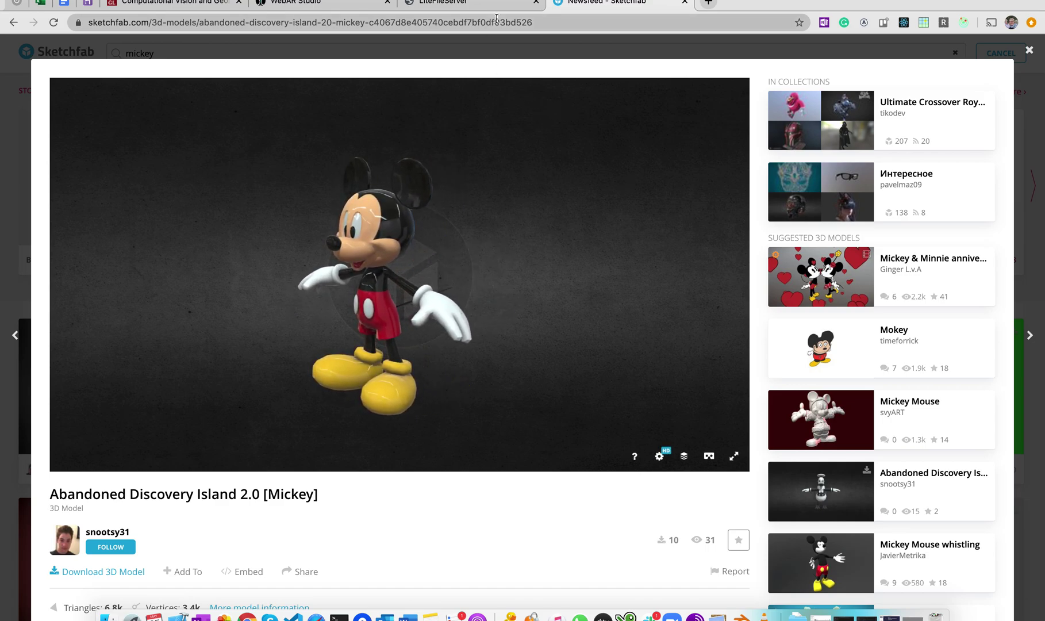
# Close the LiteFileServer page and open webarstudio.tripod-digital.co.nz in a new browser tab.
pyautogui.click(536, 2)
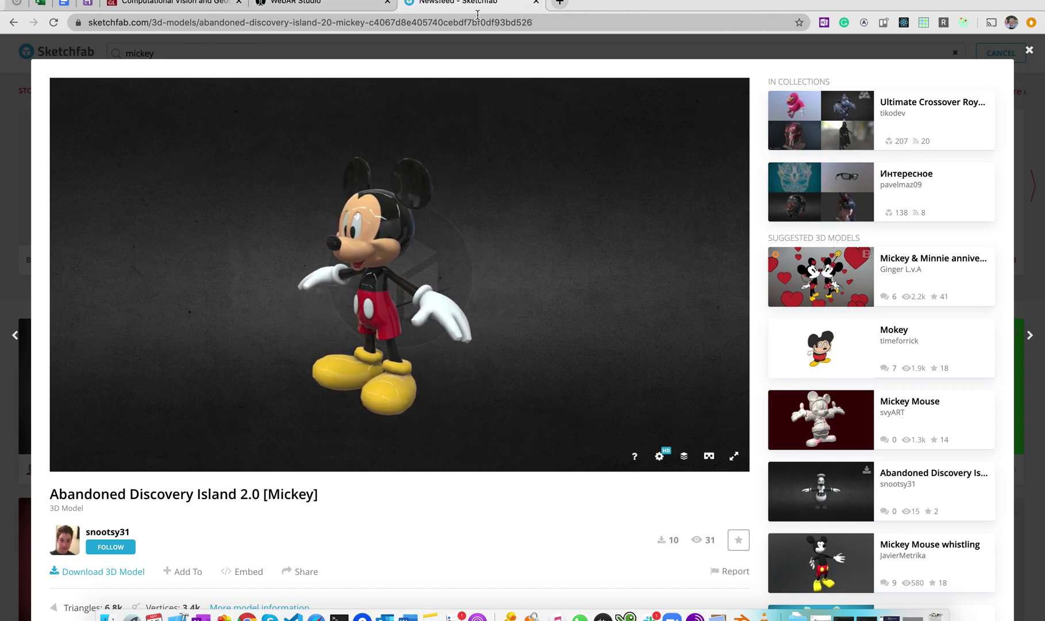
pyautogui.click(568, 3)
pyautogui.write('webarstudio.tripod-digital.co.nz')
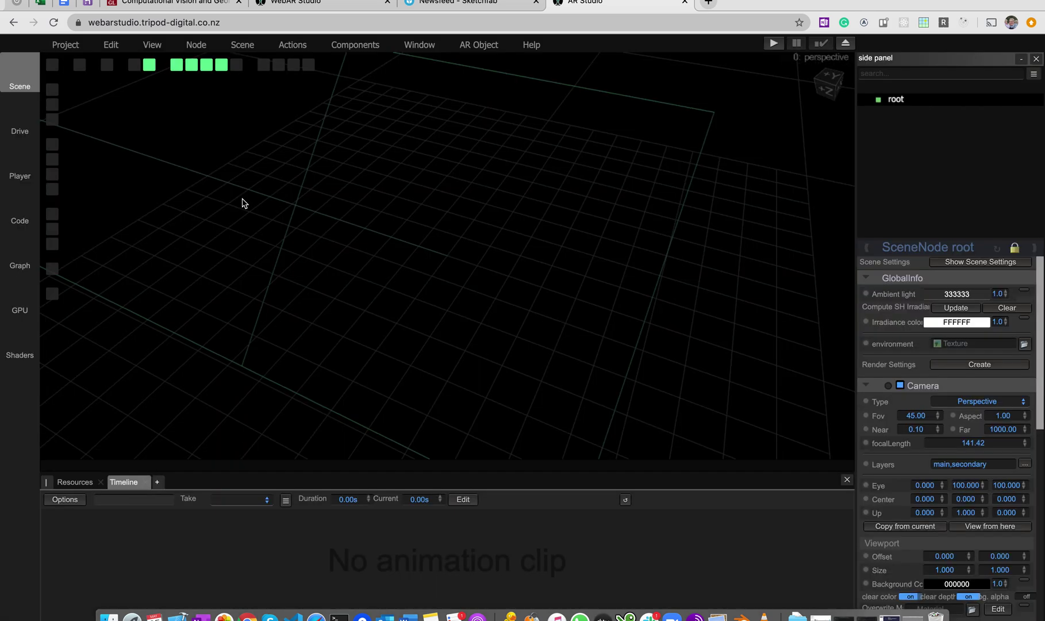
pyautogui.click(630, 453)
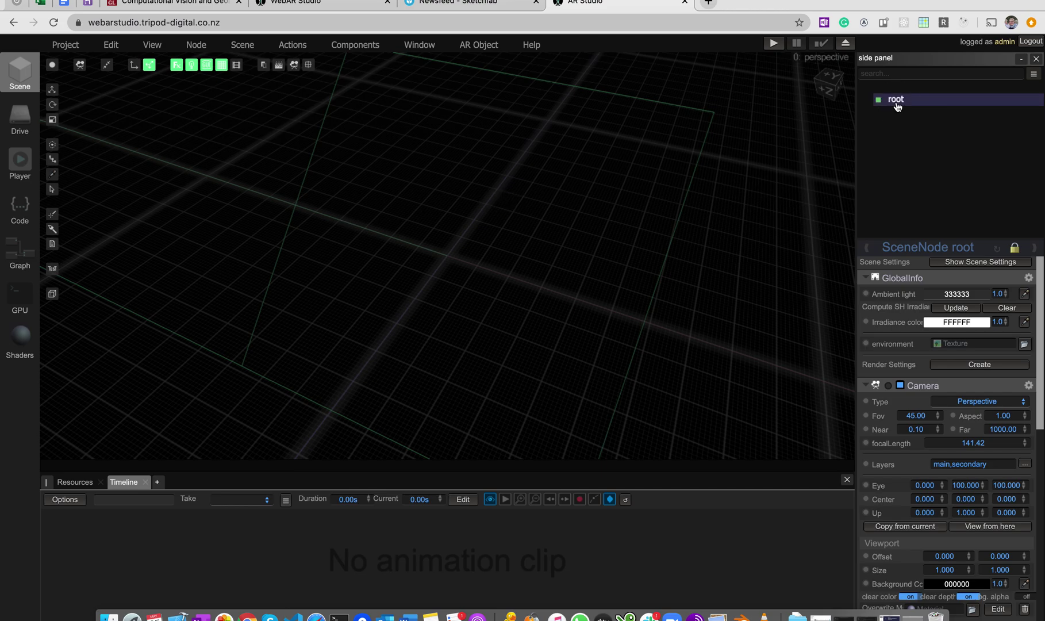
# Add an AR Controller to the scene root and bring its ArControllerComponent settings into view.
pyautogui.click(468, 44)
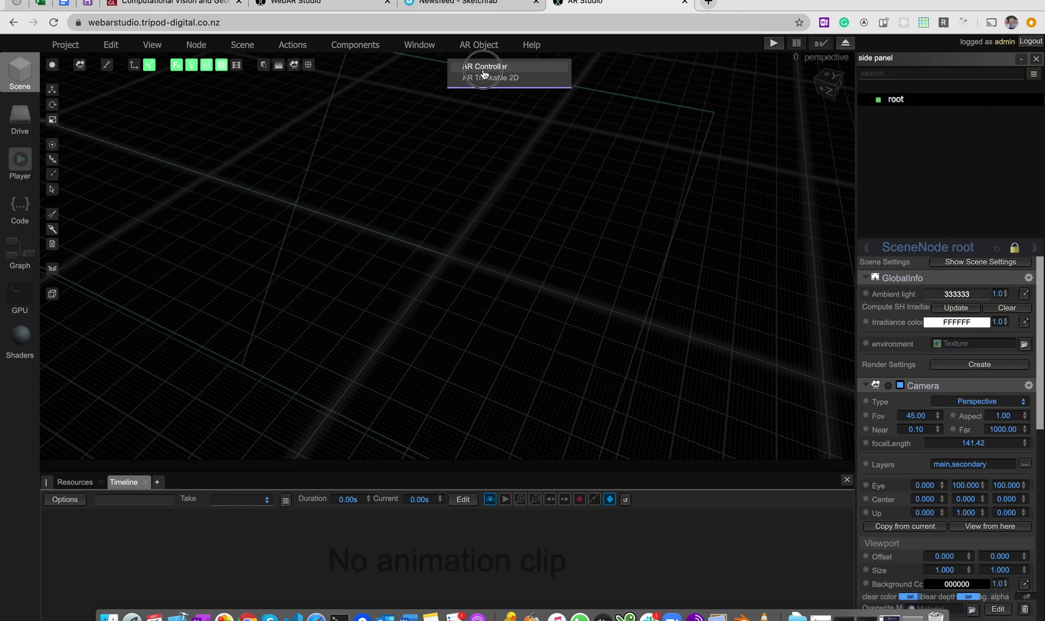
pyautogui.click(481, 68)
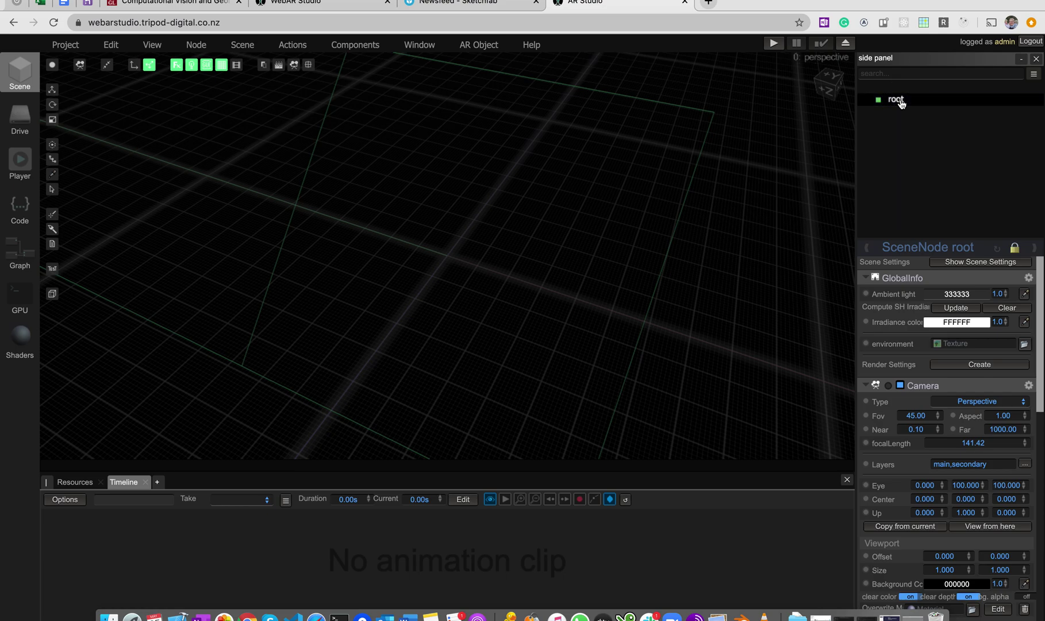
pyautogui.scroll(-10, 884, 391)
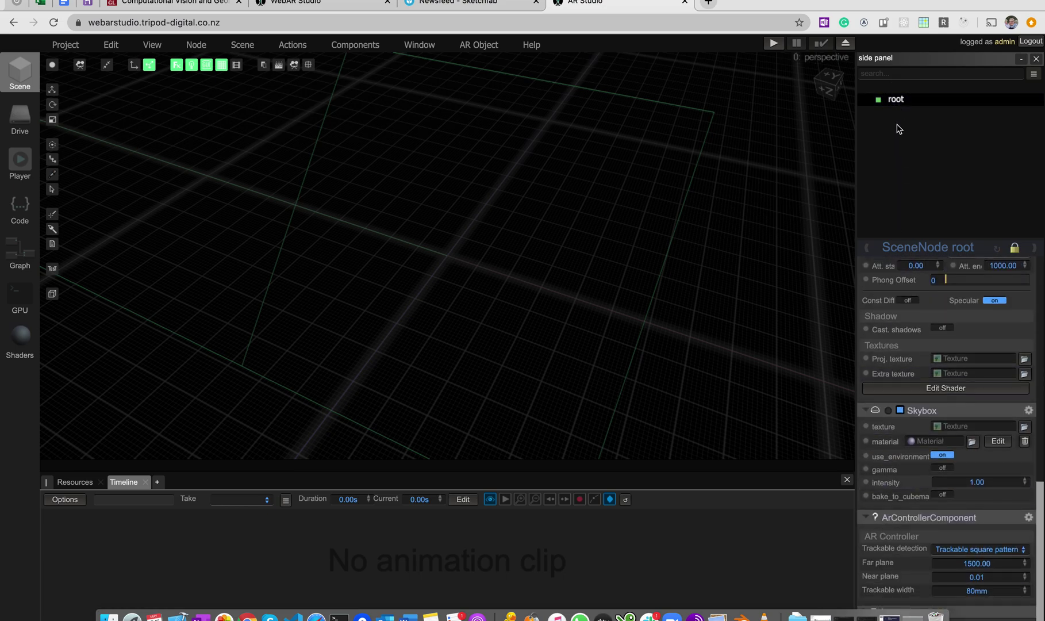
# Add an AR Trackable 2D object to the scene and select its plane node.
pyautogui.click(485, 44)
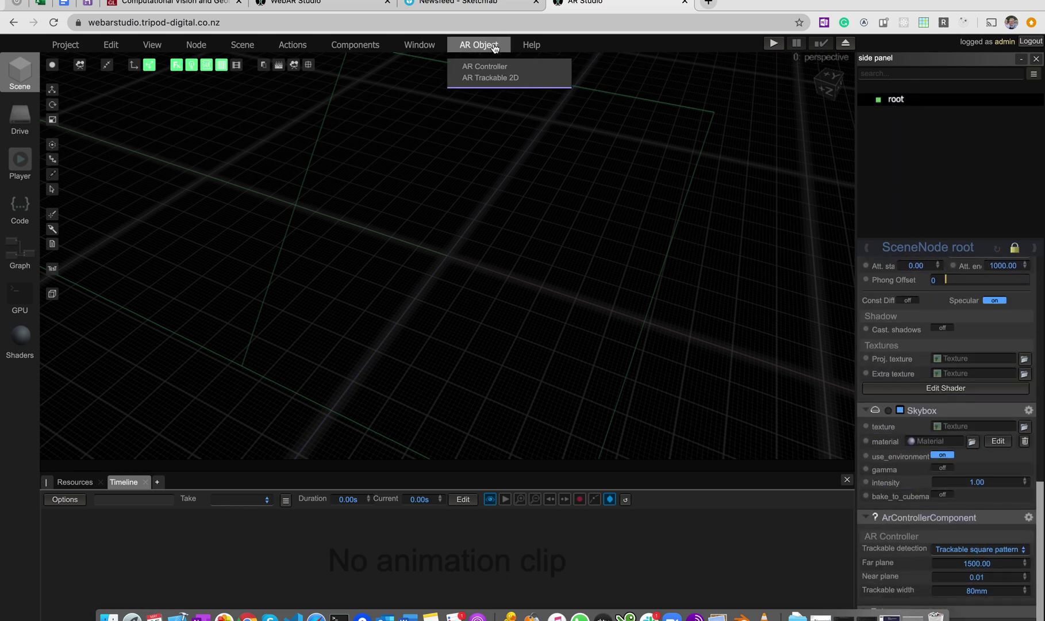
pyautogui.click(495, 79)
pyautogui.click(909, 117)
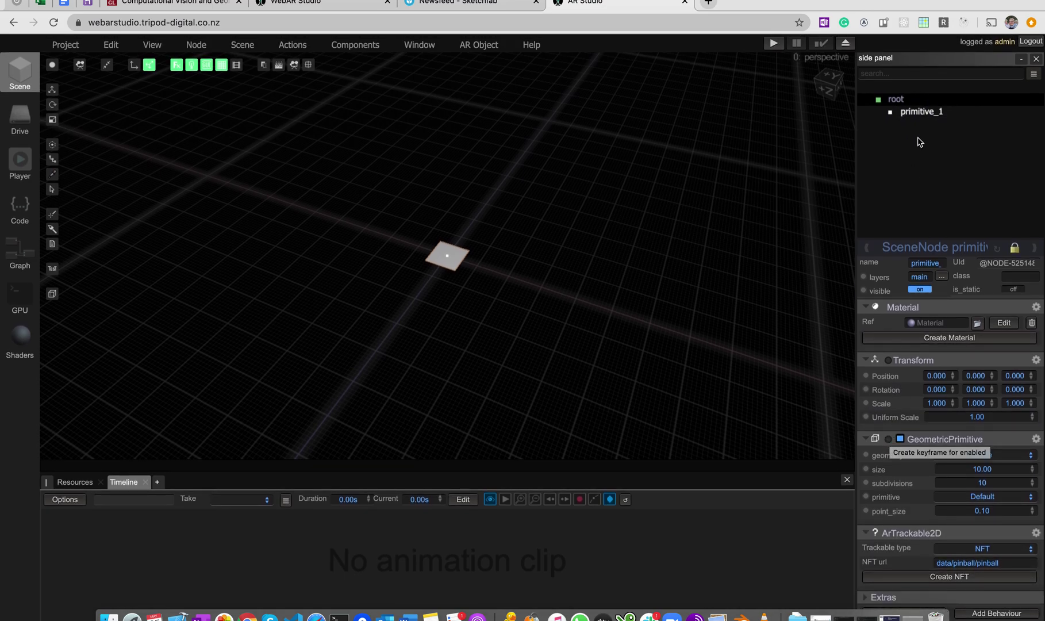
pyautogui.click(916, 113)
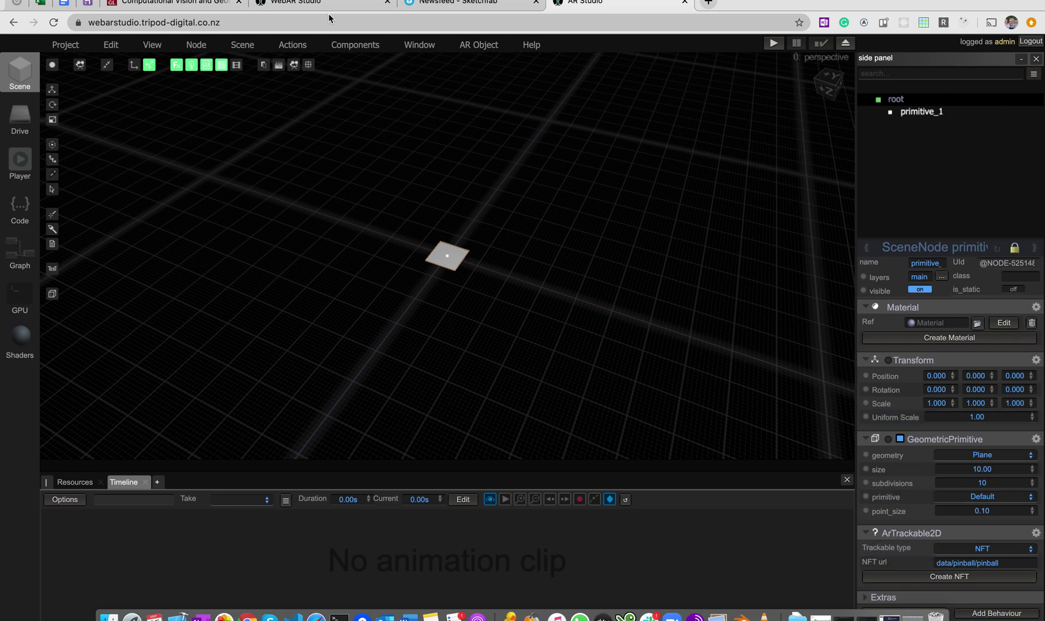
# Copy the NFT url from primitive_1 in the existing project and paste it as the NFT url of the new scene's trackable, replacing data/pinball/pinball.
pyautogui.click(341, 3)
pyautogui.click(864, 113)
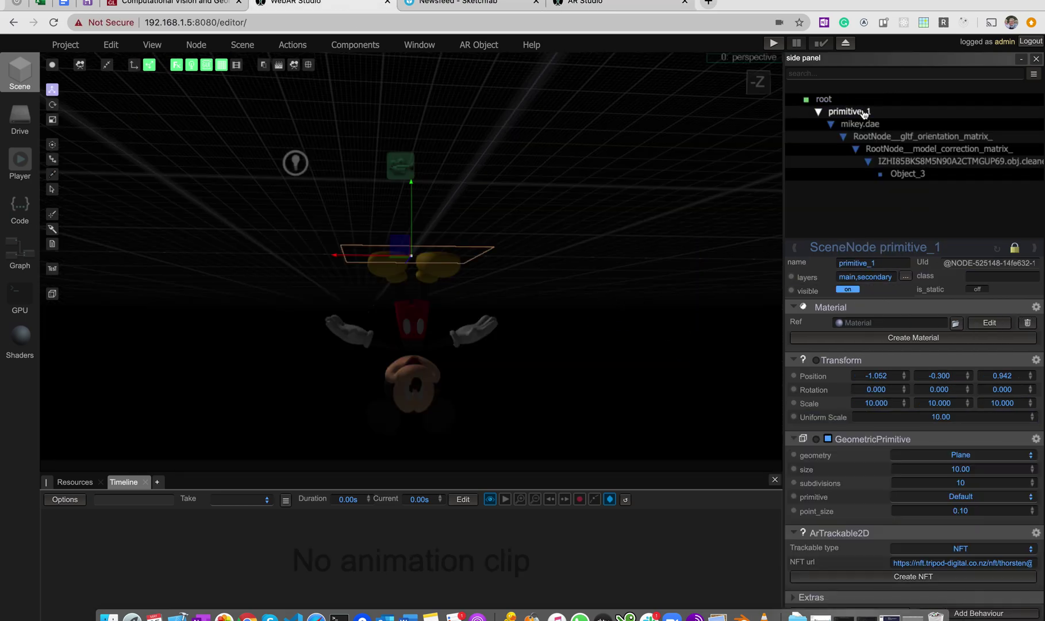
pyautogui.click(955, 562)
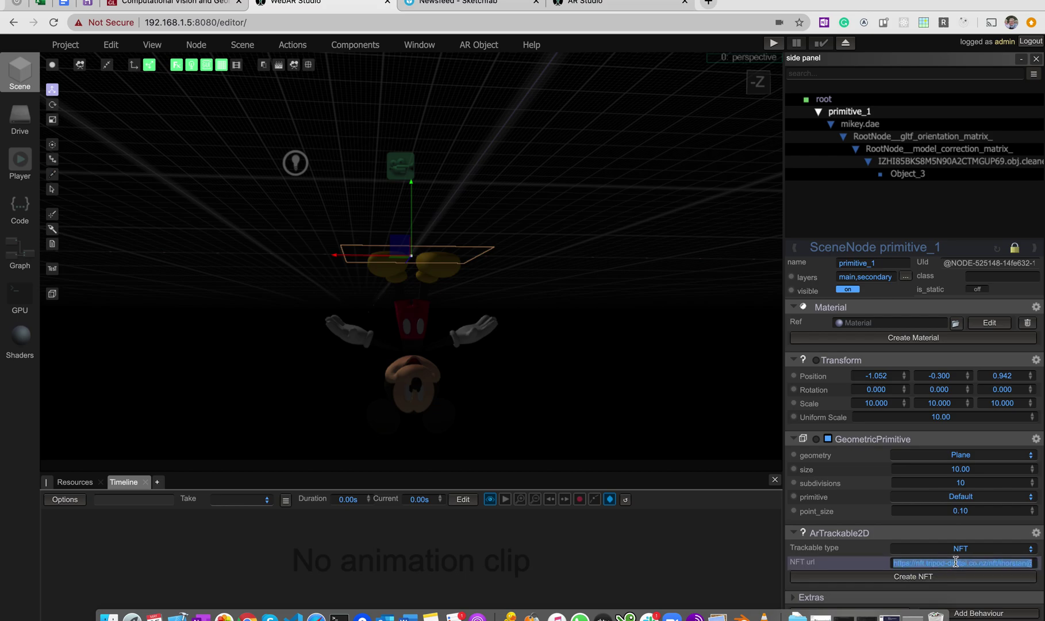
pyautogui.click(638, 6)
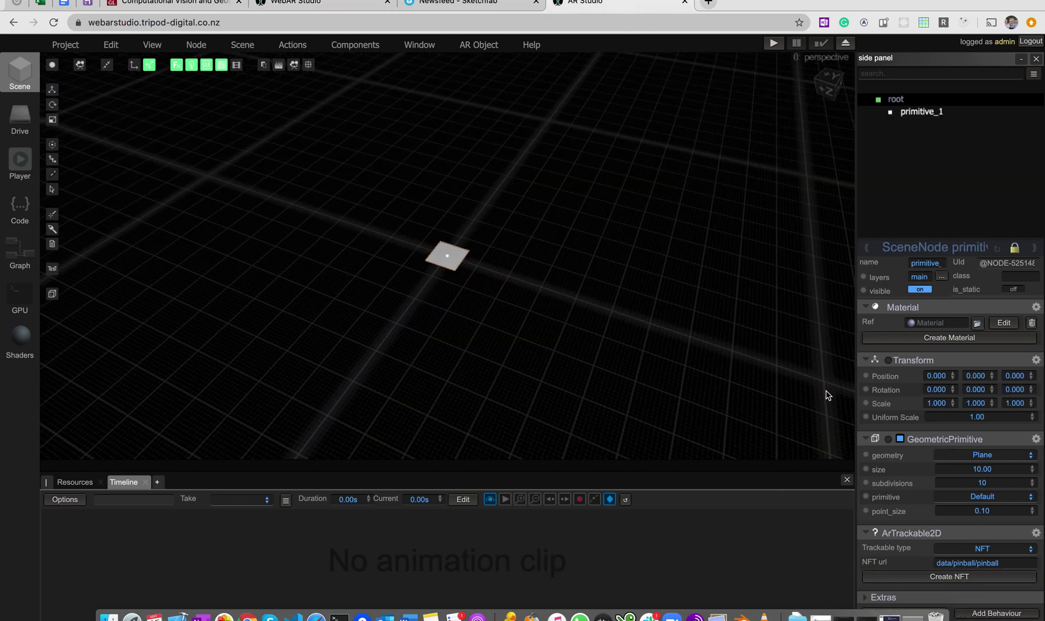
pyautogui.click(964, 561)
pyautogui.press('super+v')
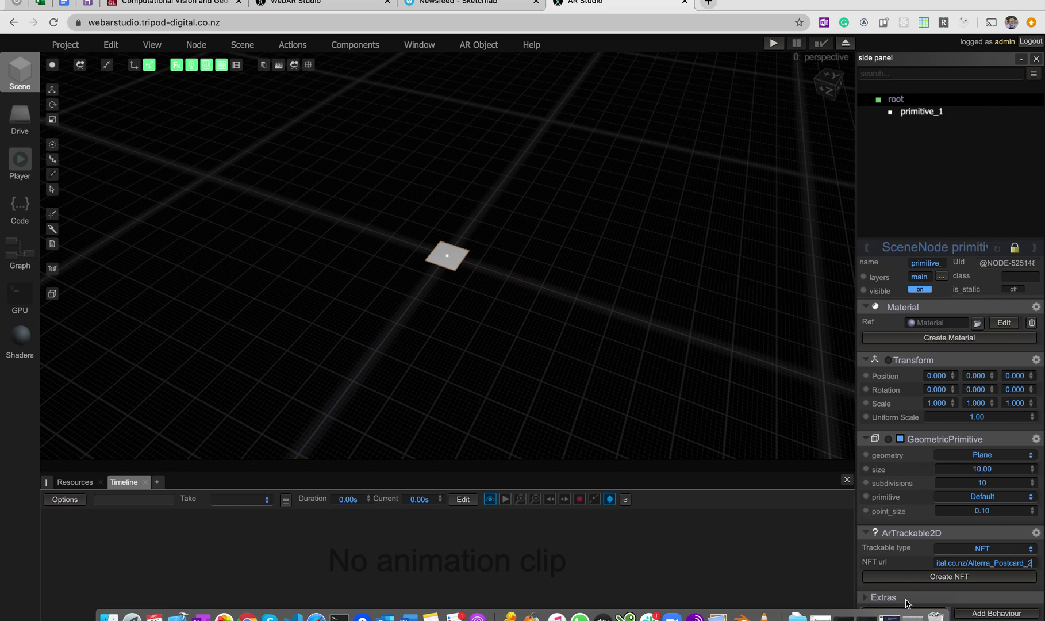
pyautogui.click(951, 578)
pyautogui.click(919, 112)
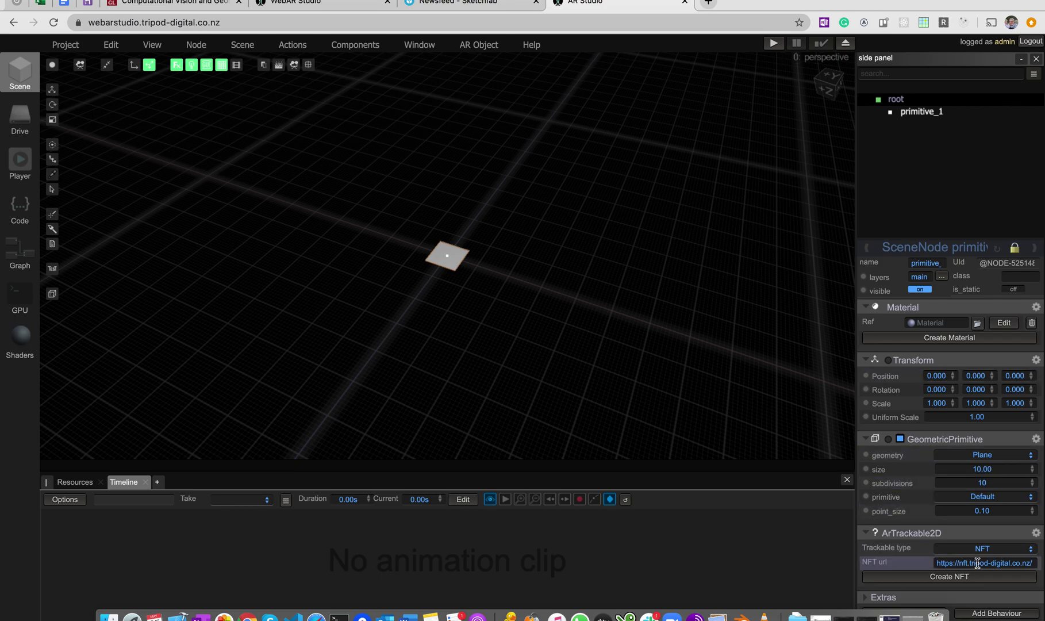
# Inspect the trackable plane up close, then switch back to Blender.
pyautogui.scroll(5, 466, 282)
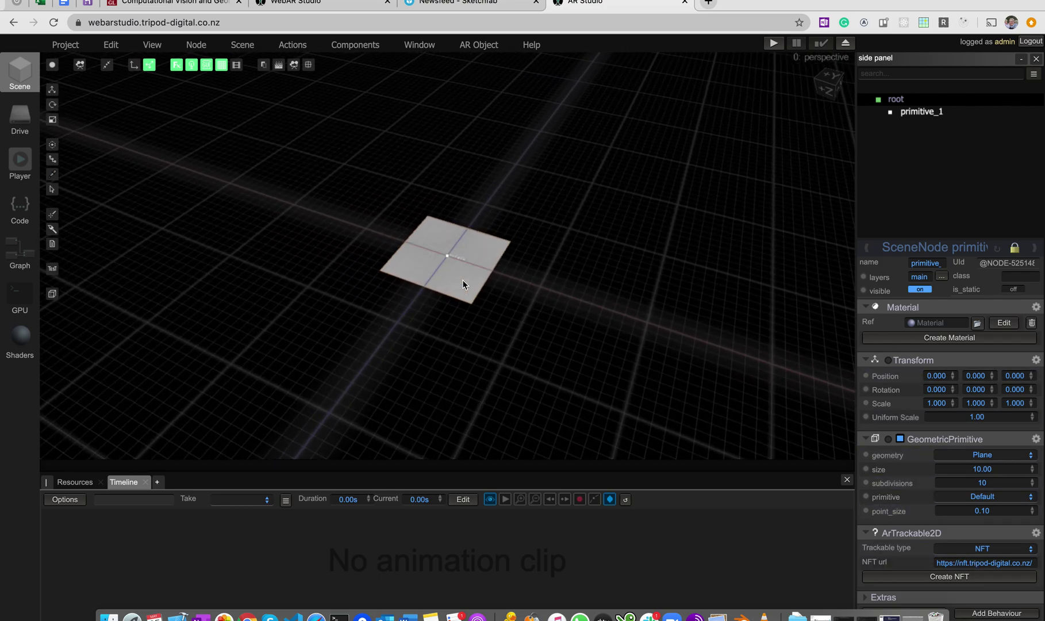
pyautogui.moveTo(405, 338)
pyautogui.mouseDown()
pyautogui.moveTo(448, 338)
pyautogui.moveTo(422, 348)
pyautogui.mouseUp()
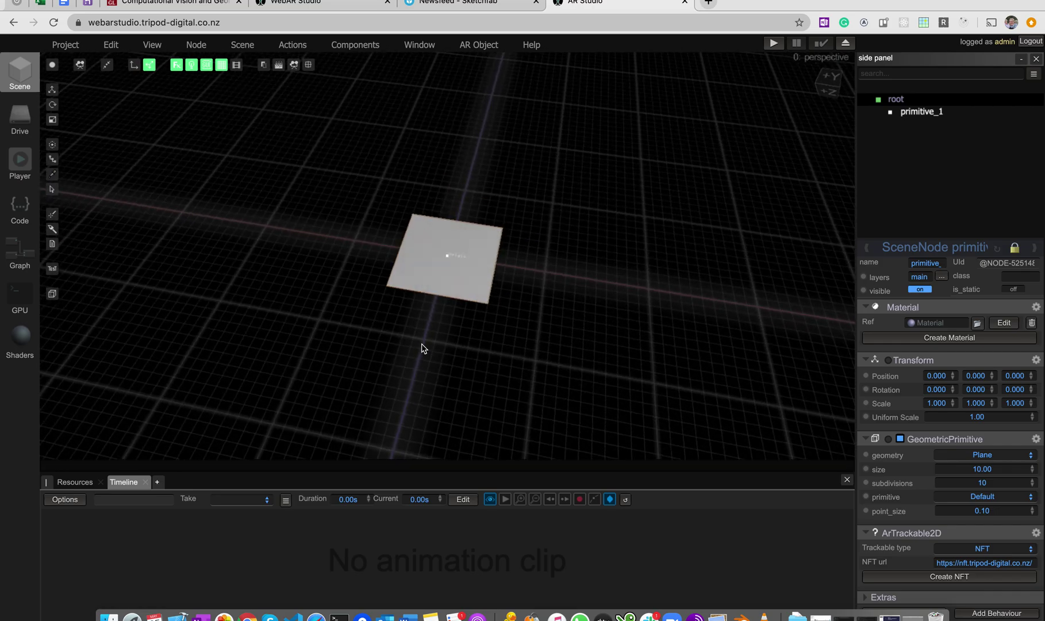
pyautogui.scroll(3, 422, 348)
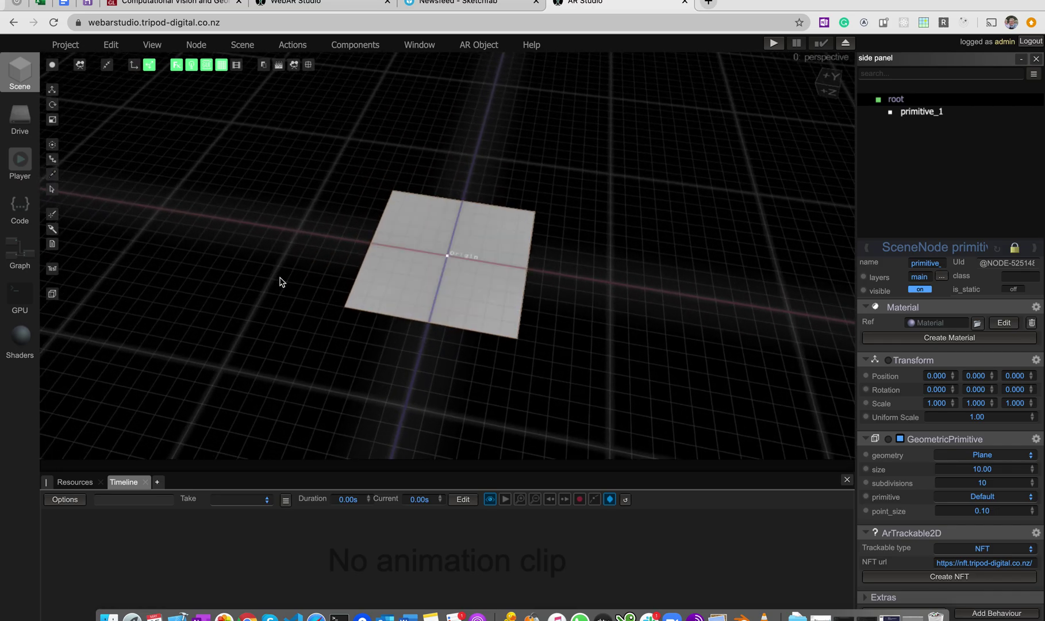
pyautogui.hotkey('ctrl', 'Left')
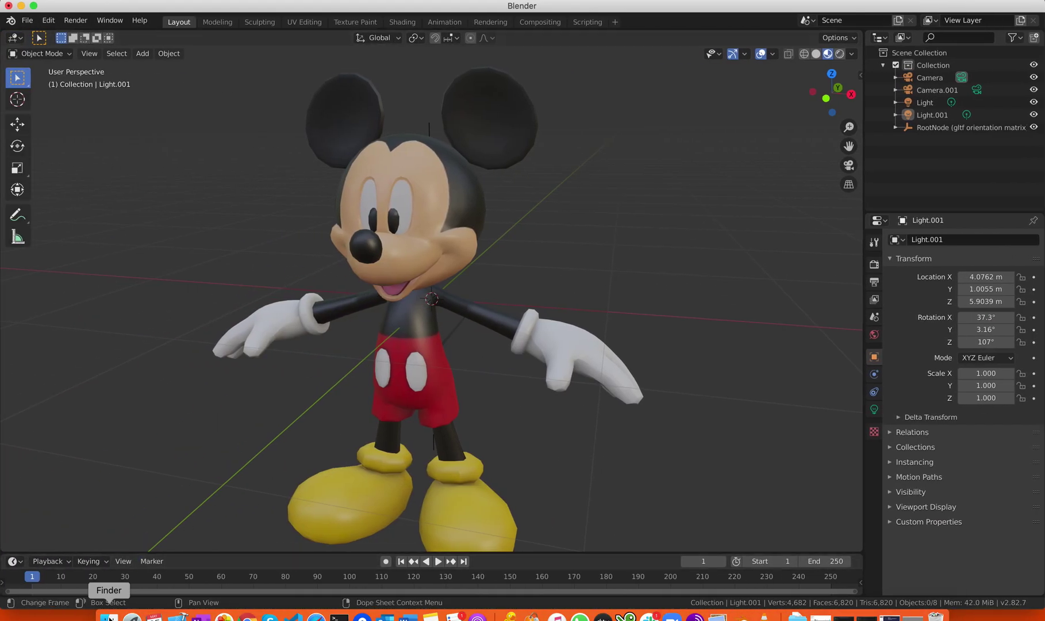
# Switch to Finder and bring mikey.dae from the dea folder into the WebAR Studio scene for import.
pyautogui.click(109, 616)
pyautogui.click(303, 95)
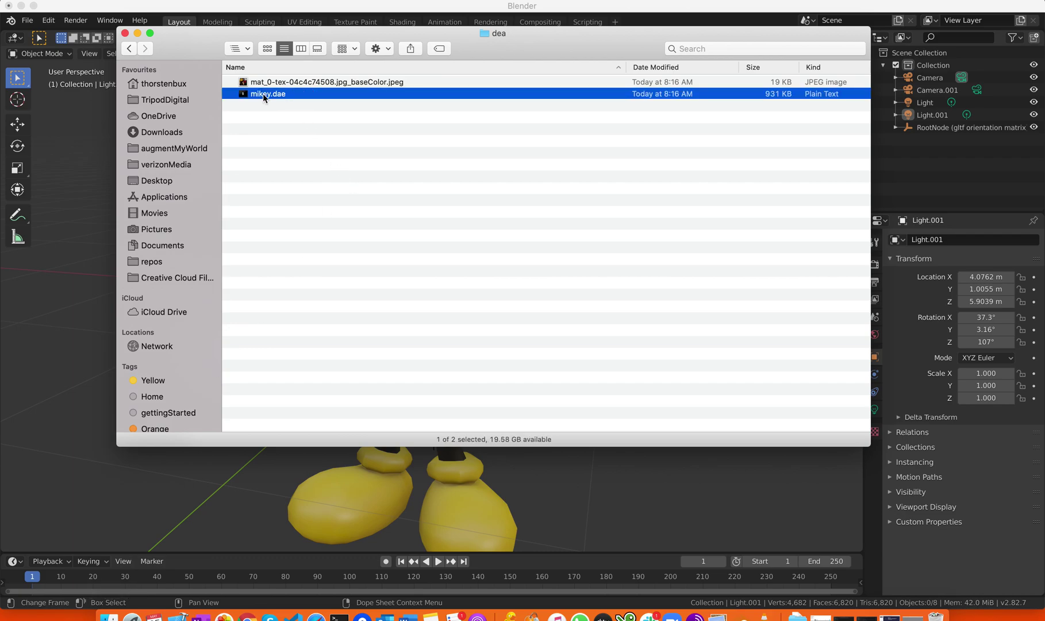
pyautogui.moveTo(263, 98); pyautogui.dragTo(320, 260)
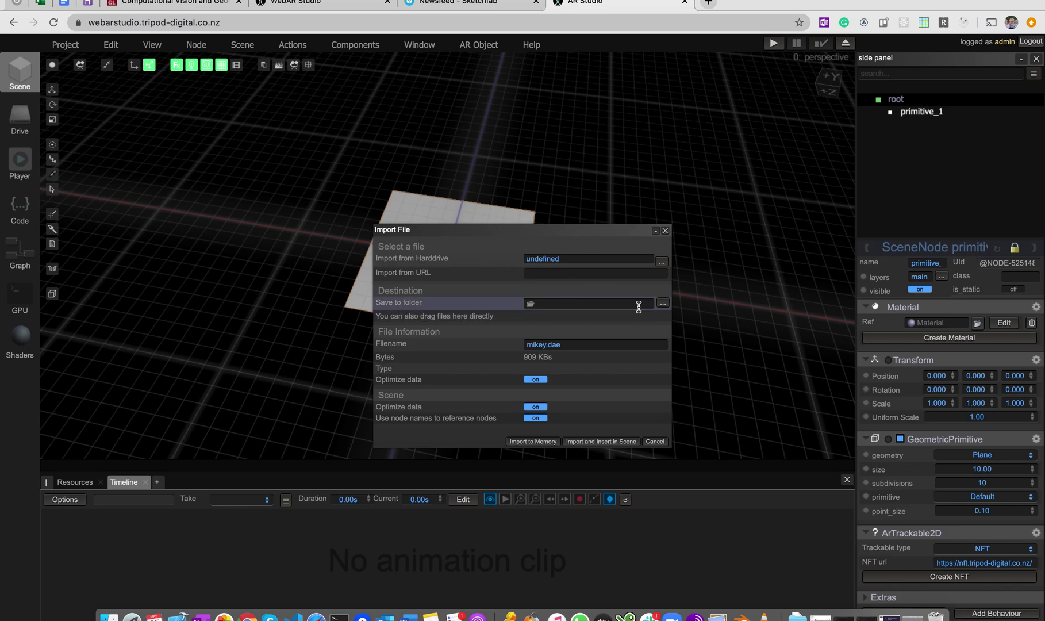
# Set the import destination folder to public/projects, then import mikey.dae and insert it in the scene.
pyautogui.click(662, 305)
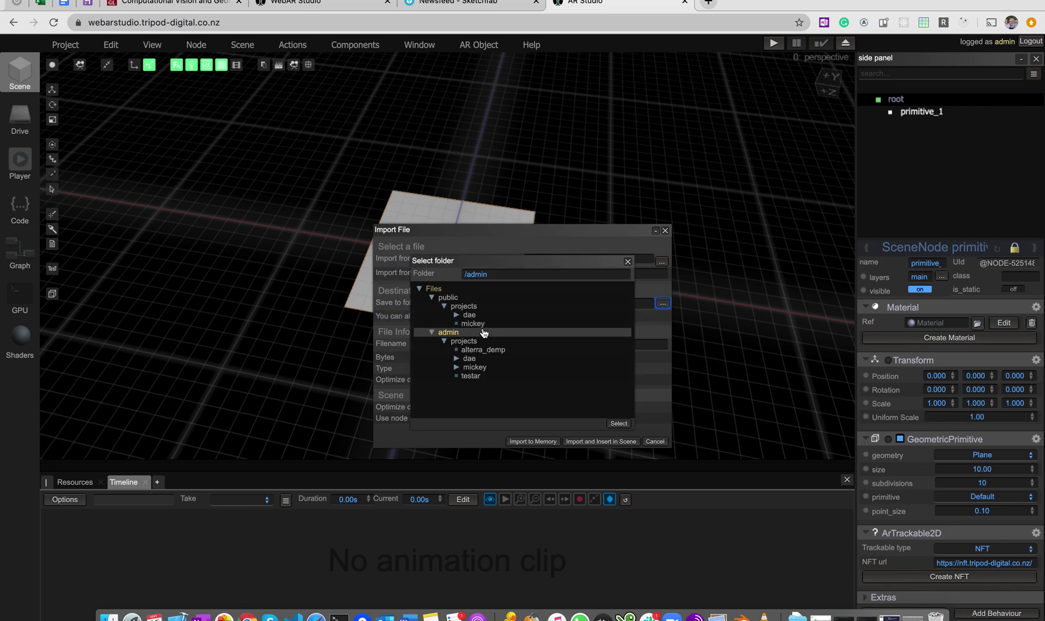
pyautogui.click(475, 307)
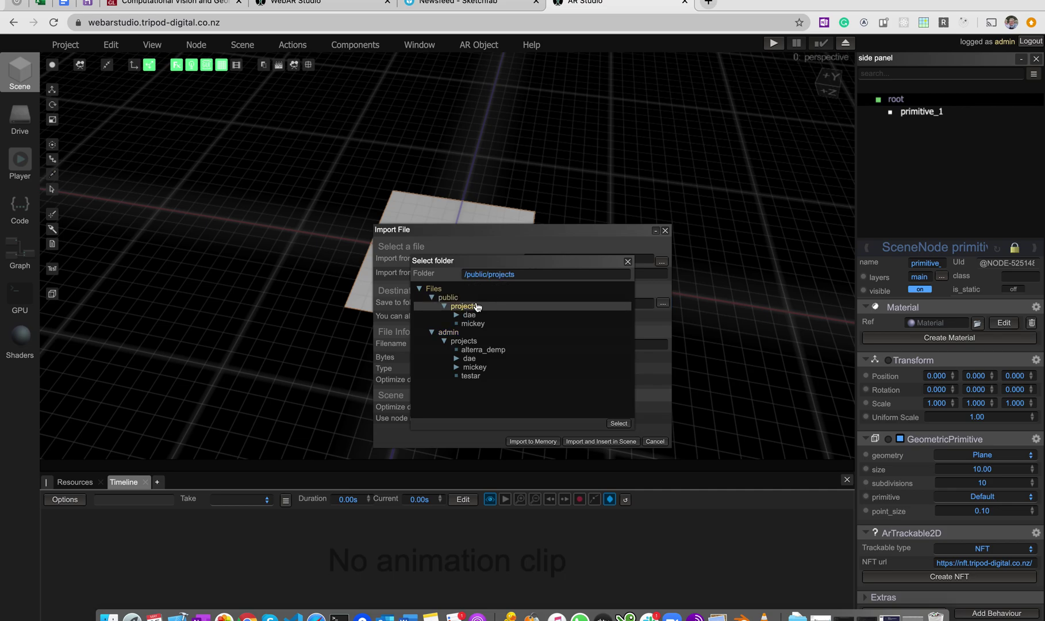
pyautogui.click(447, 297)
pyautogui.click(468, 307)
pyautogui.click(499, 315)
pyautogui.click(505, 310)
pyautogui.click(619, 423)
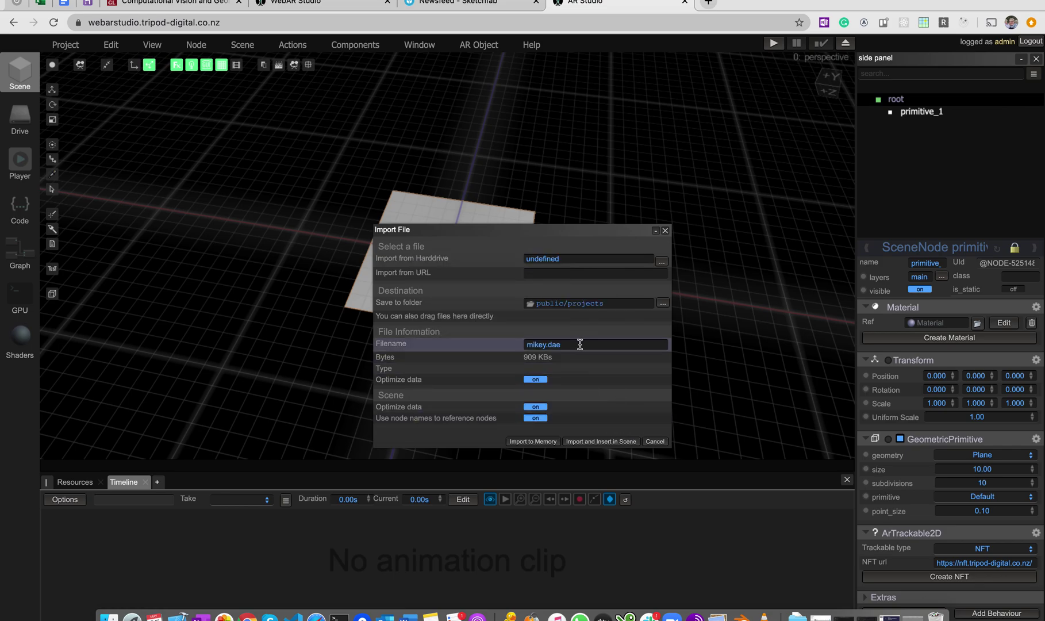
pyautogui.scroll(-1, 568, 341)
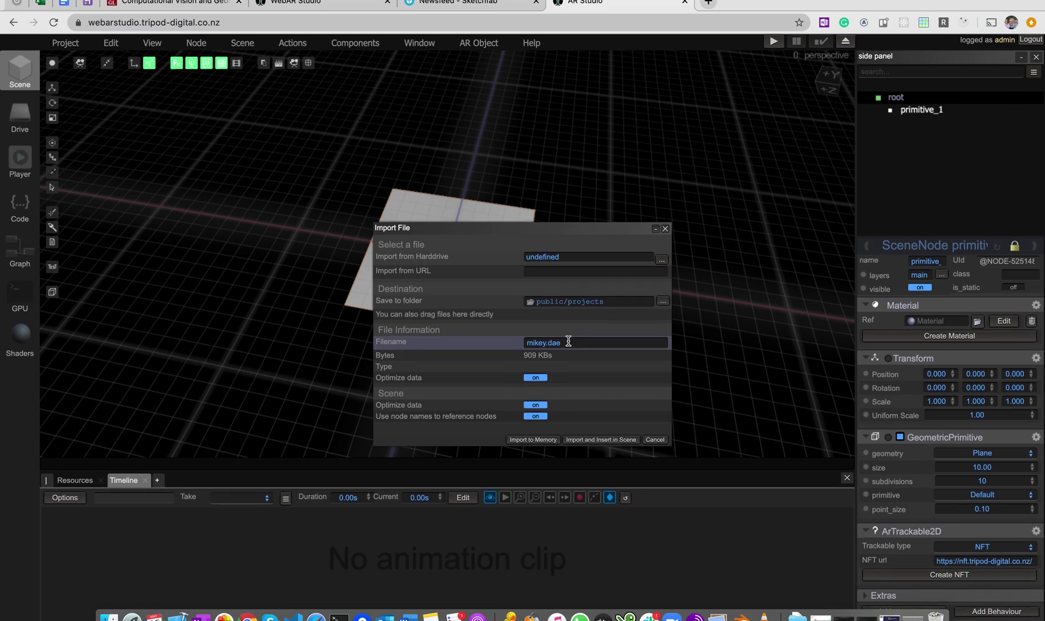
pyautogui.scroll(1, 569, 341)
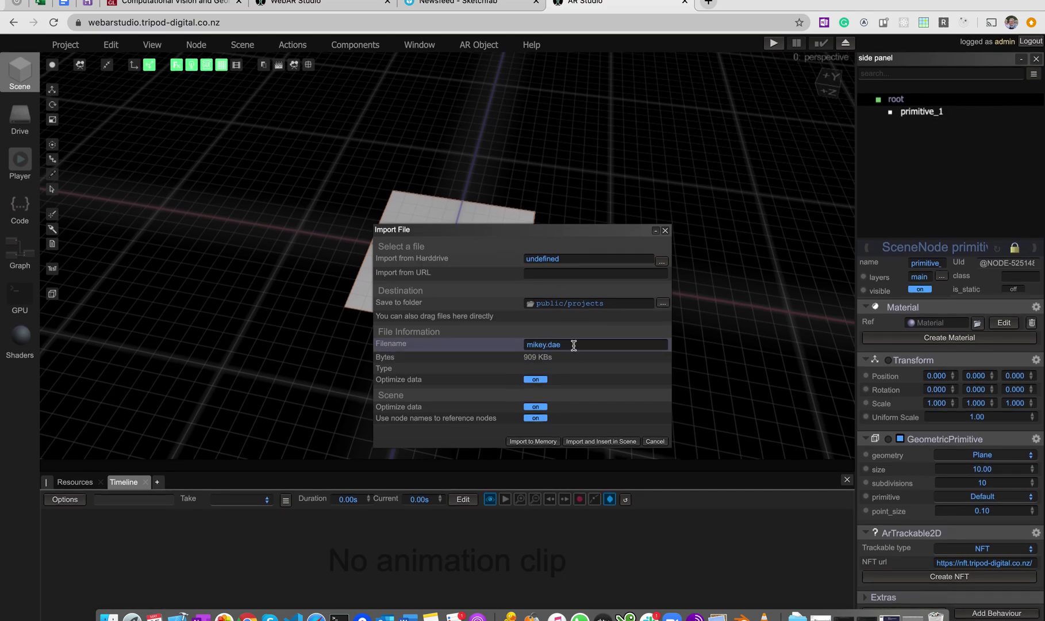
pyautogui.click(604, 442)
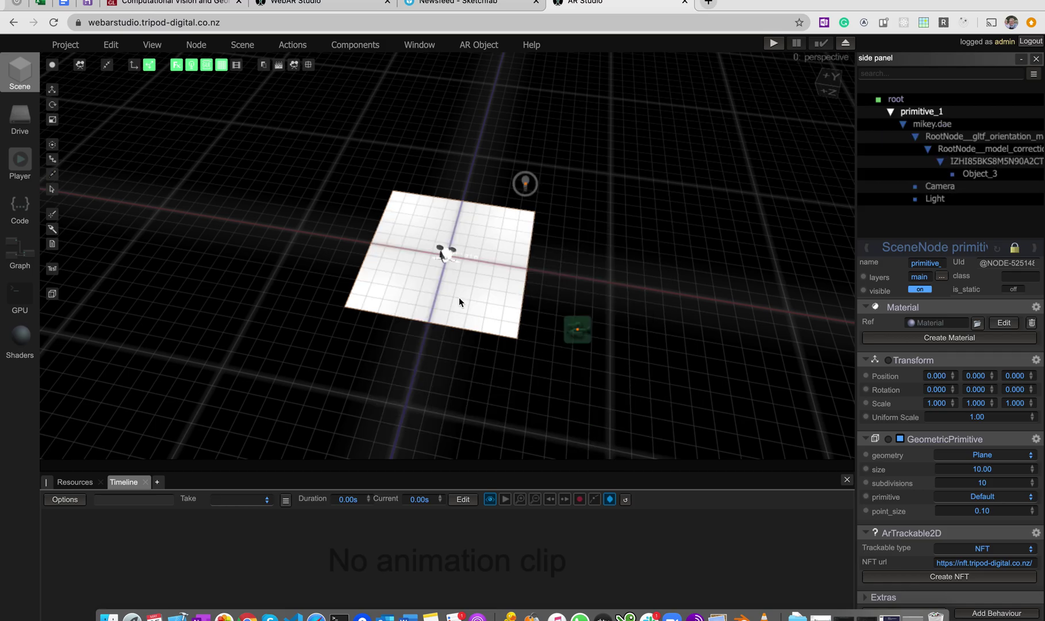
# Delete the Light and Camera nodes that came in with mikey.dae from the scene tree.
pyautogui.scroll(5, 459, 297)
pyautogui.moveTo(459, 297); pyautogui.dragTo(457, 268)
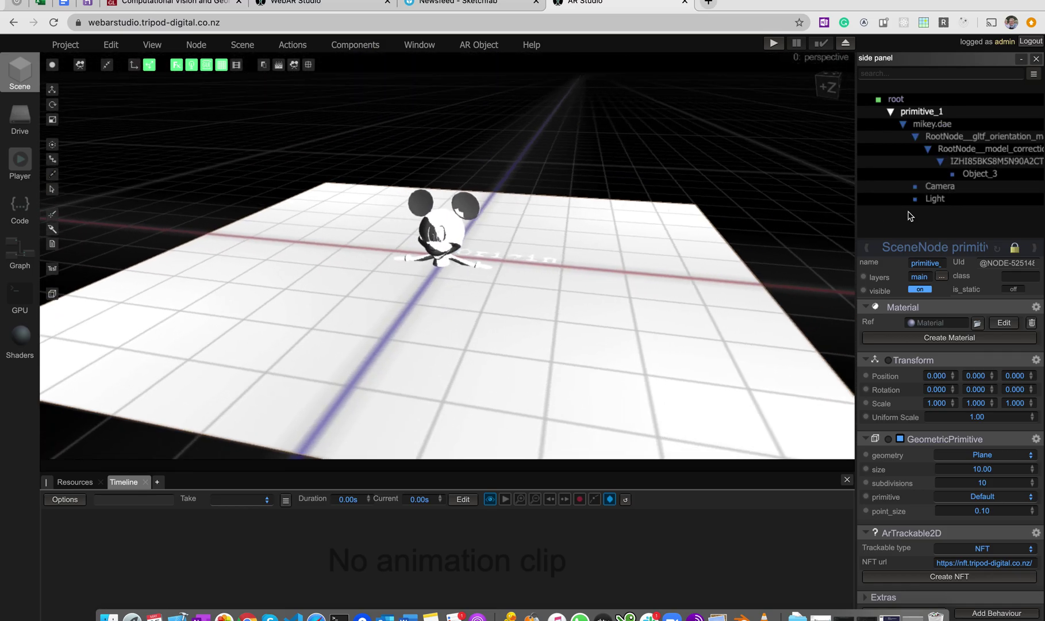
pyautogui.click(940, 200)
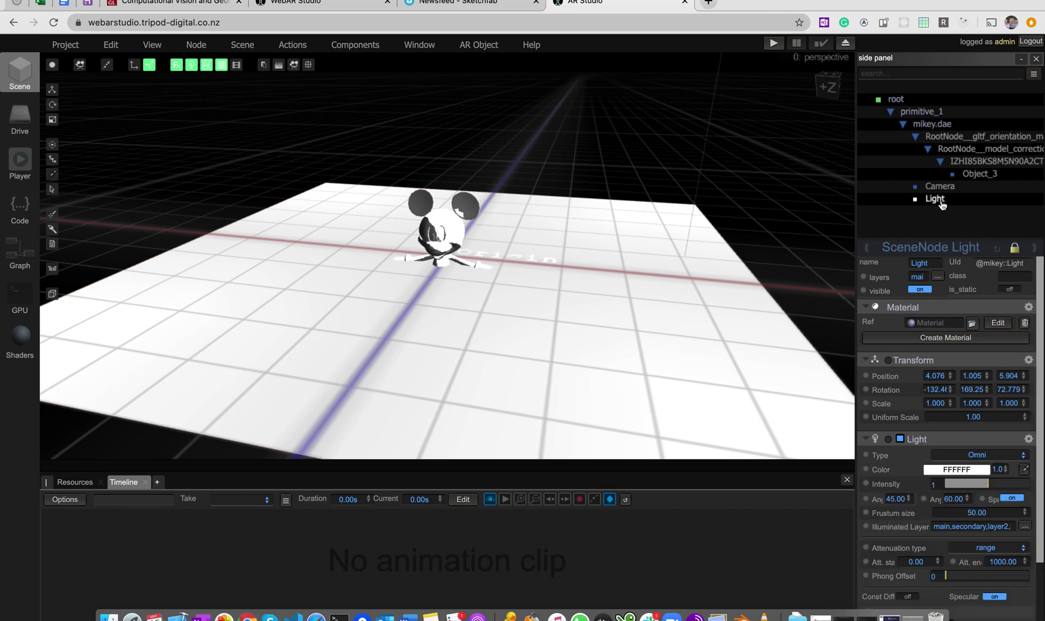
pyautogui.rightClick(942, 202)
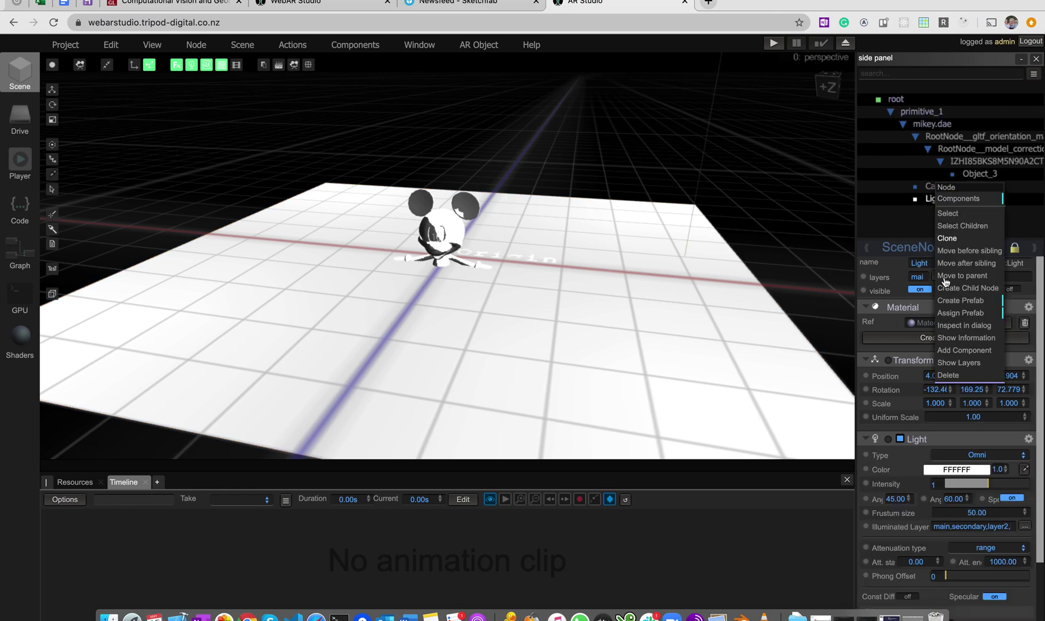
pyautogui.click(945, 371)
pyautogui.click(947, 190)
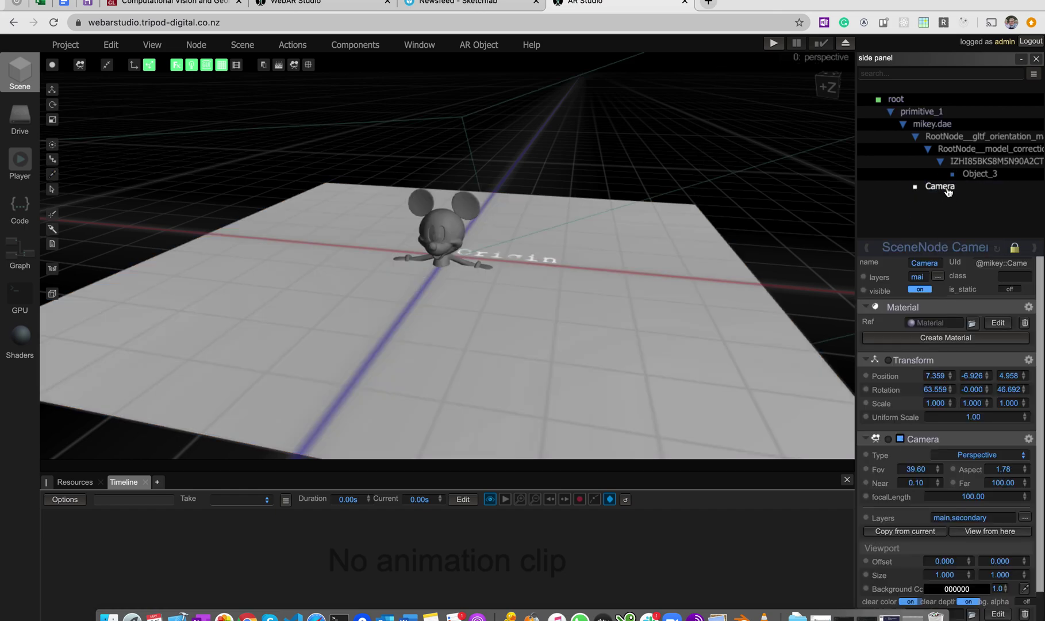
pyautogui.rightClick(948, 190)
pyautogui.click(954, 362)
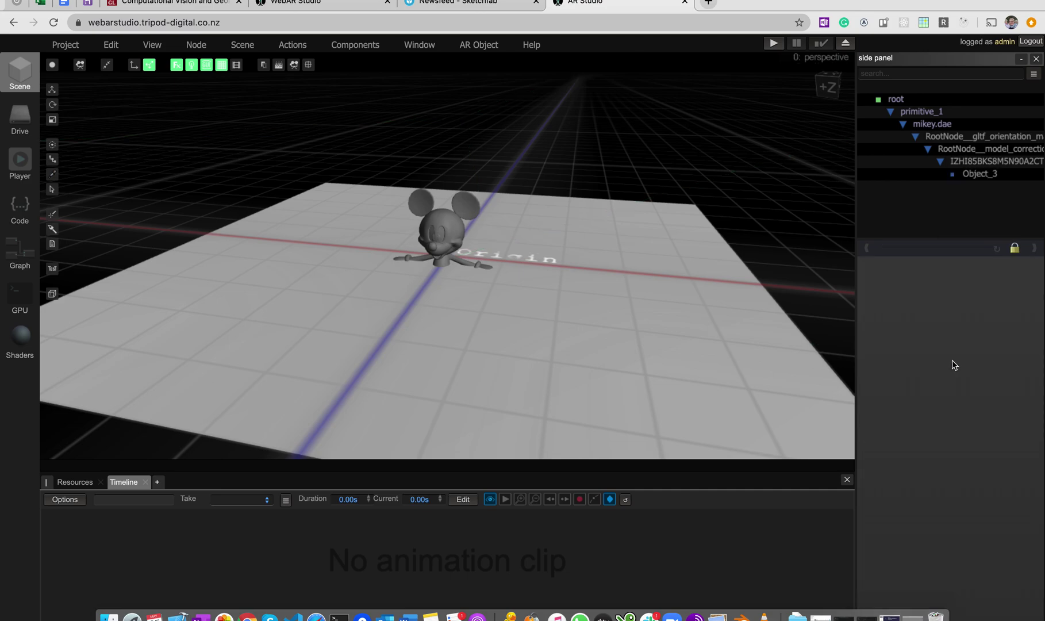
# Save the scene on the server as mickey2 in public/projects, together with its unsaved mesh and material resources.
pyautogui.moveTo(553, 181); pyautogui.dragTo(504, 207)
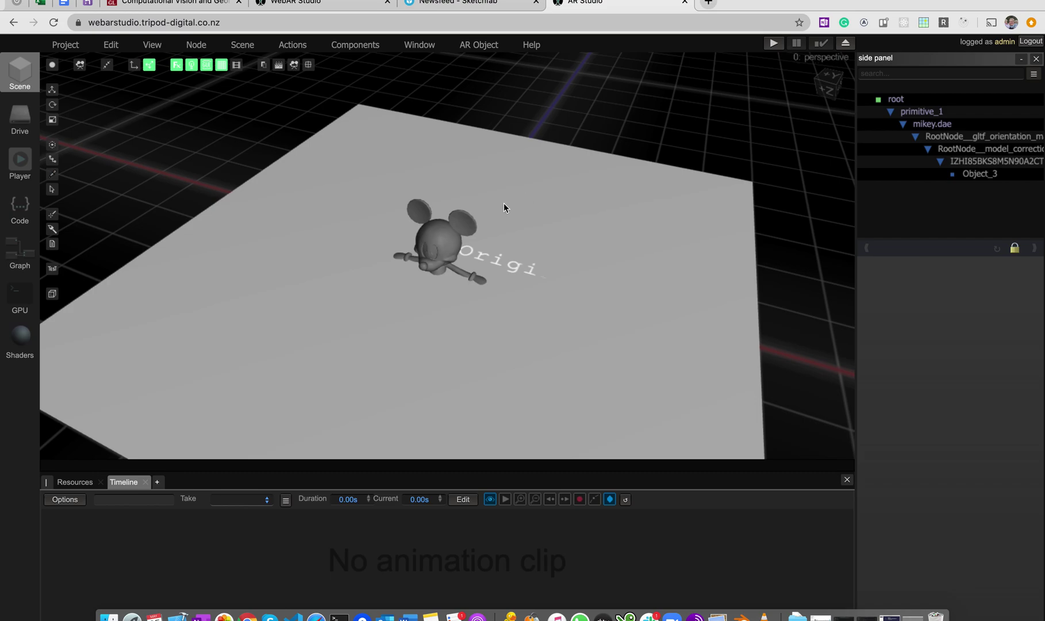
pyautogui.click(441, 251)
pyautogui.click(65, 44)
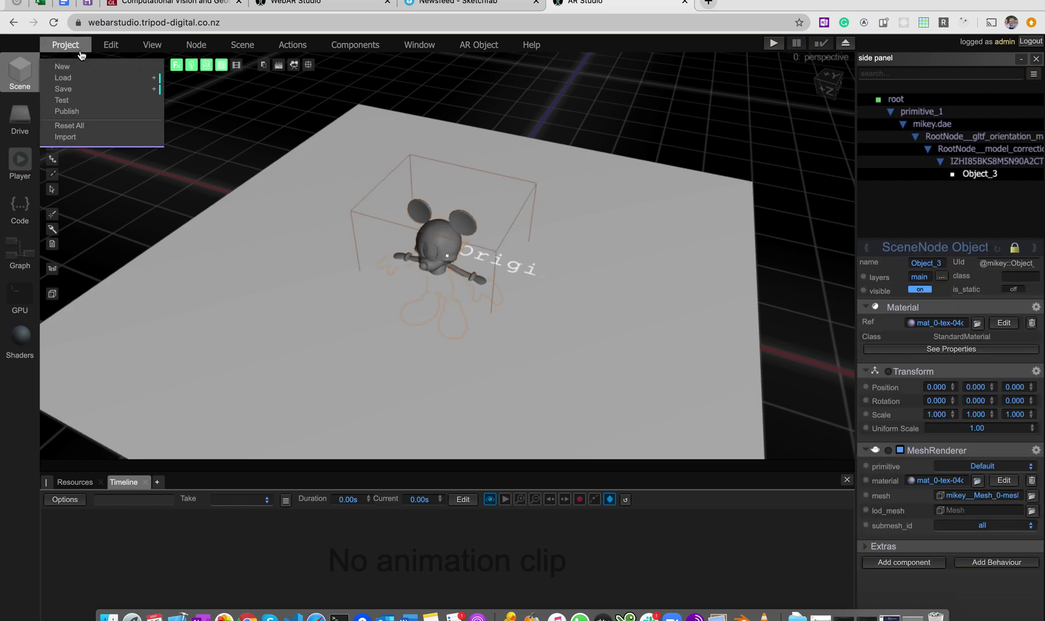
pyautogui.click(85, 90)
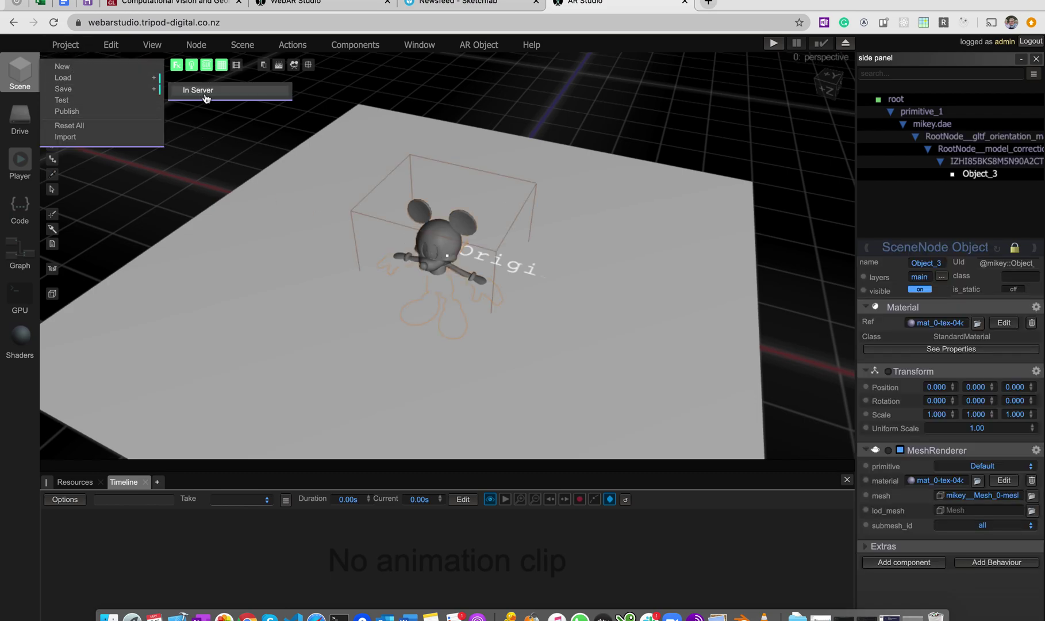
pyautogui.click(210, 95)
pyautogui.click(452, 254)
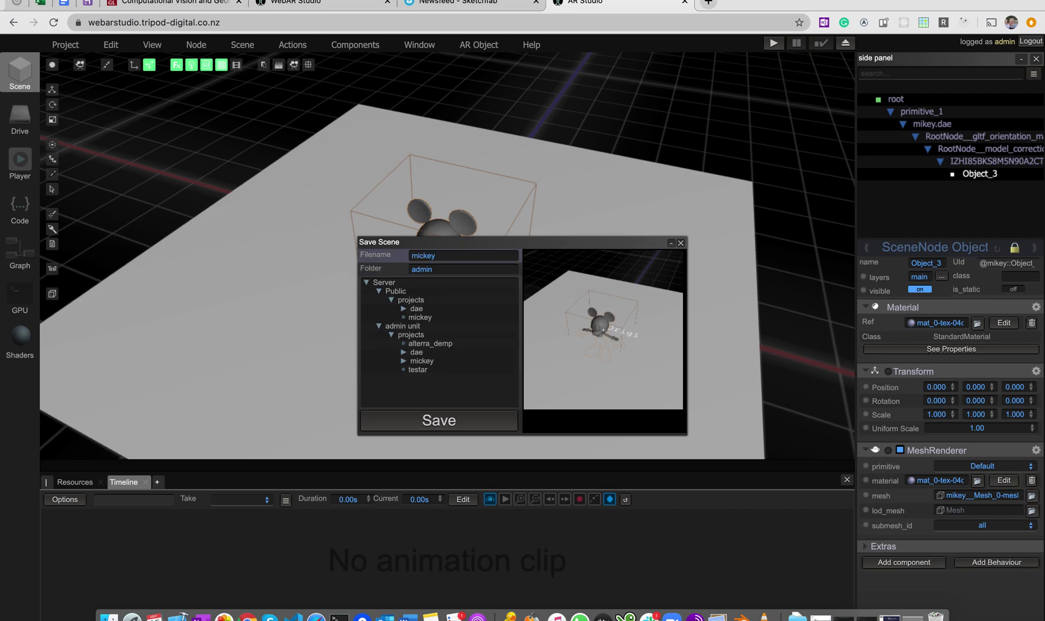
pyautogui.click(412, 300)
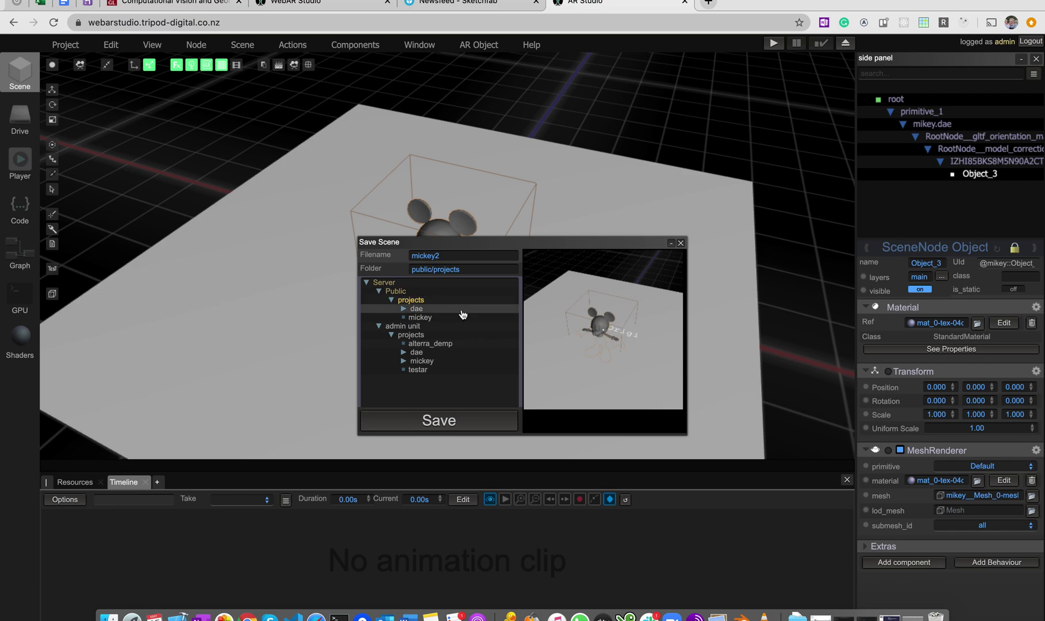
pyautogui.click(447, 422)
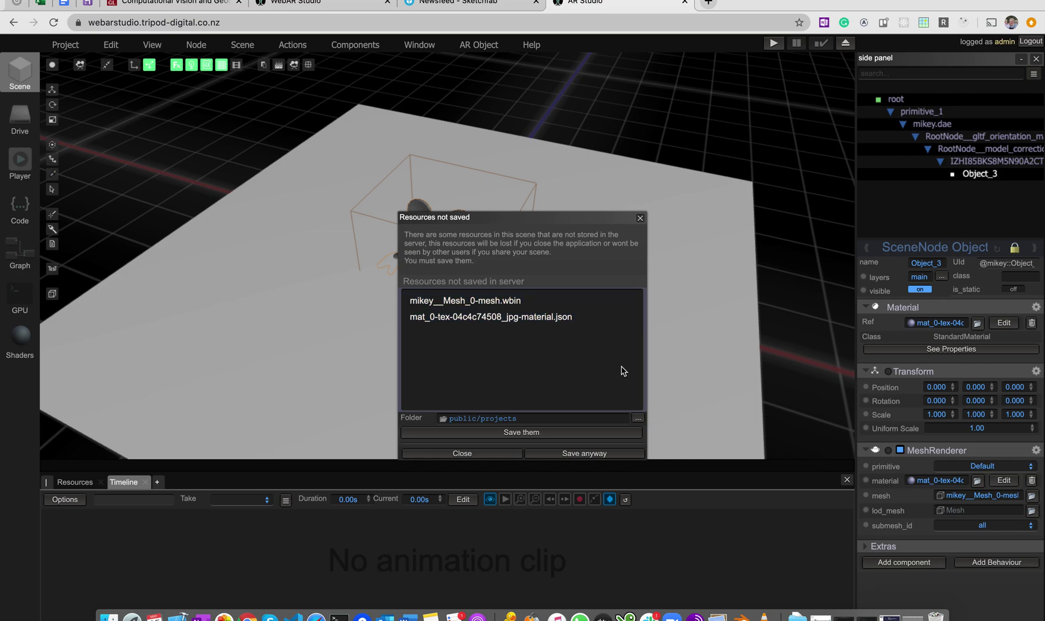
pyautogui.click(544, 433)
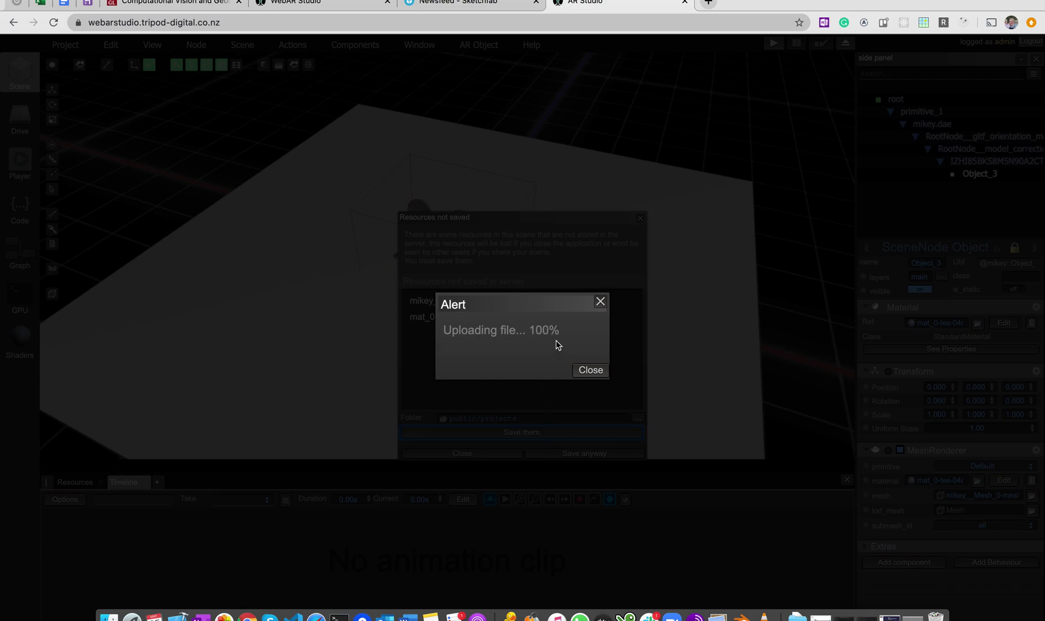
pyautogui.click(598, 373)
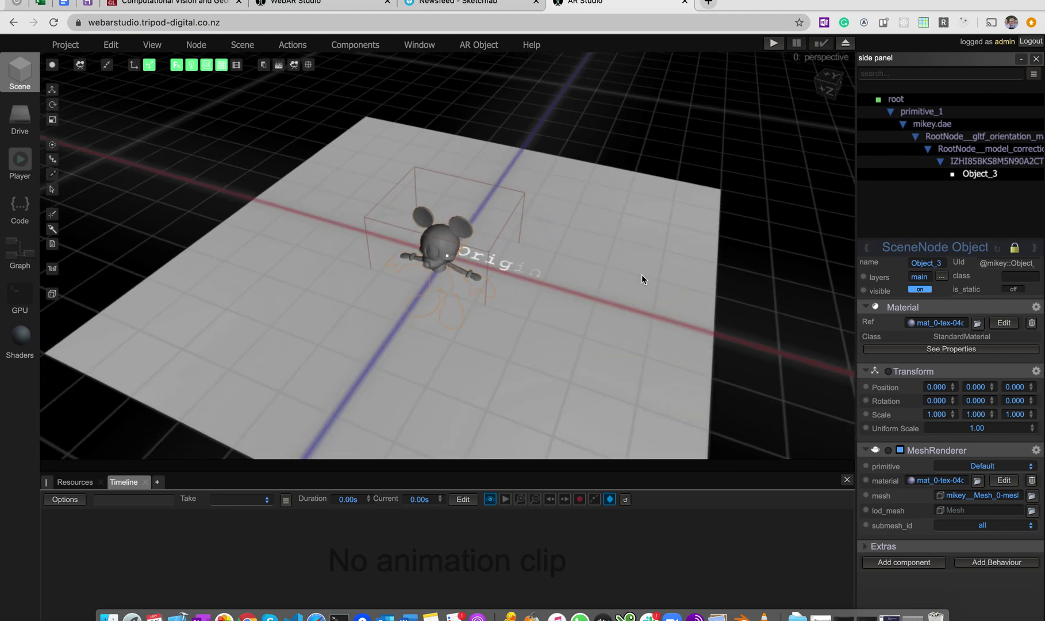
# Run the AR scene in the player to test the trackable, then stop it and return to the scene editor.
pyautogui.moveTo(763, 287); pyautogui.dragTo(733, 285)
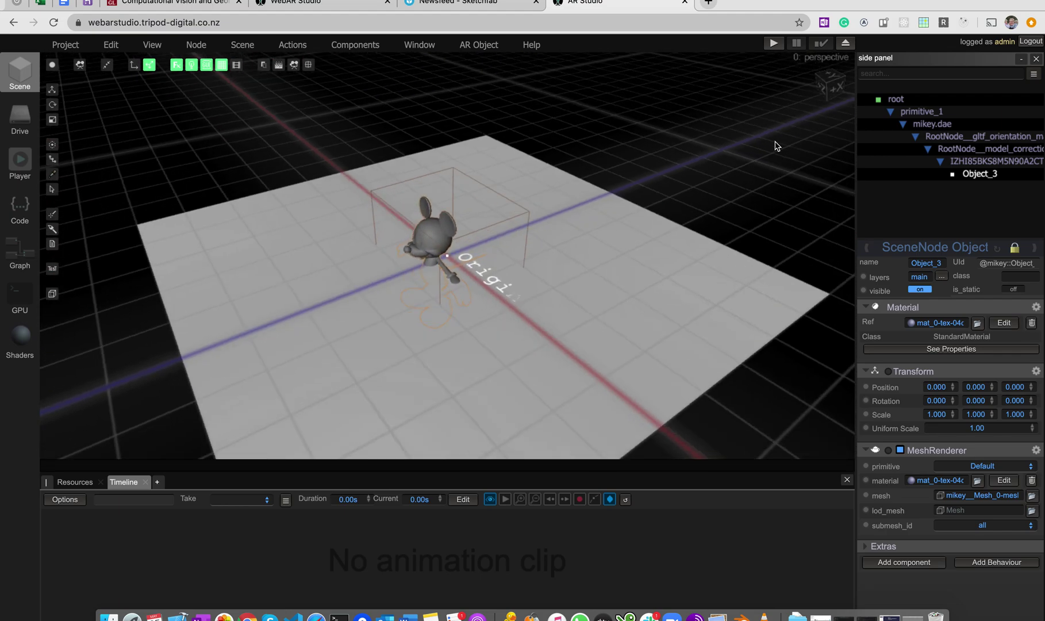
pyautogui.click(773, 44)
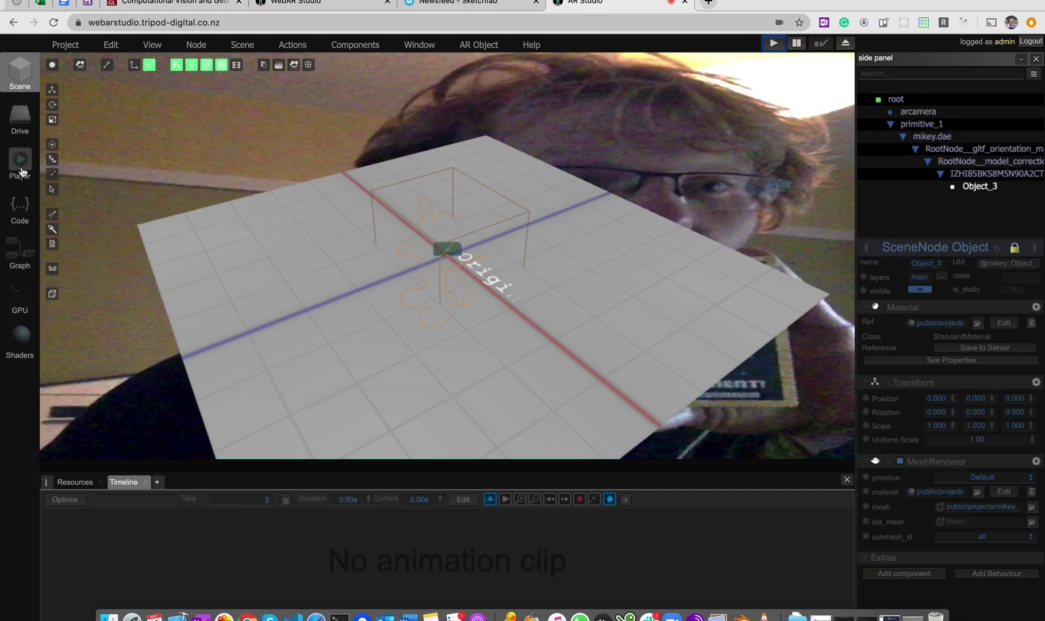
pyautogui.click(20, 164)
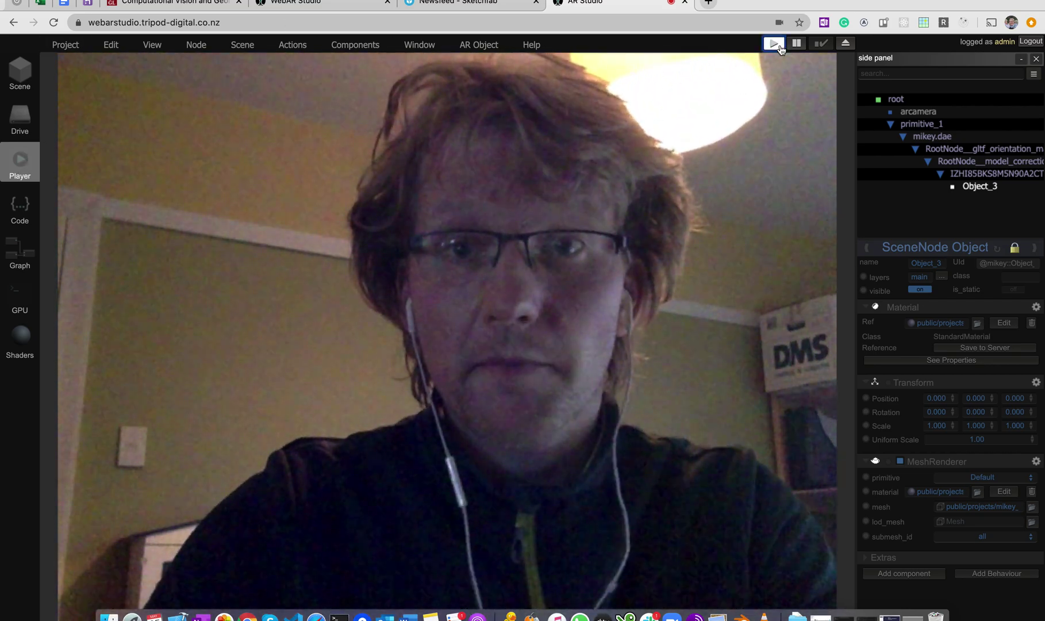
pyautogui.click(16, 82)
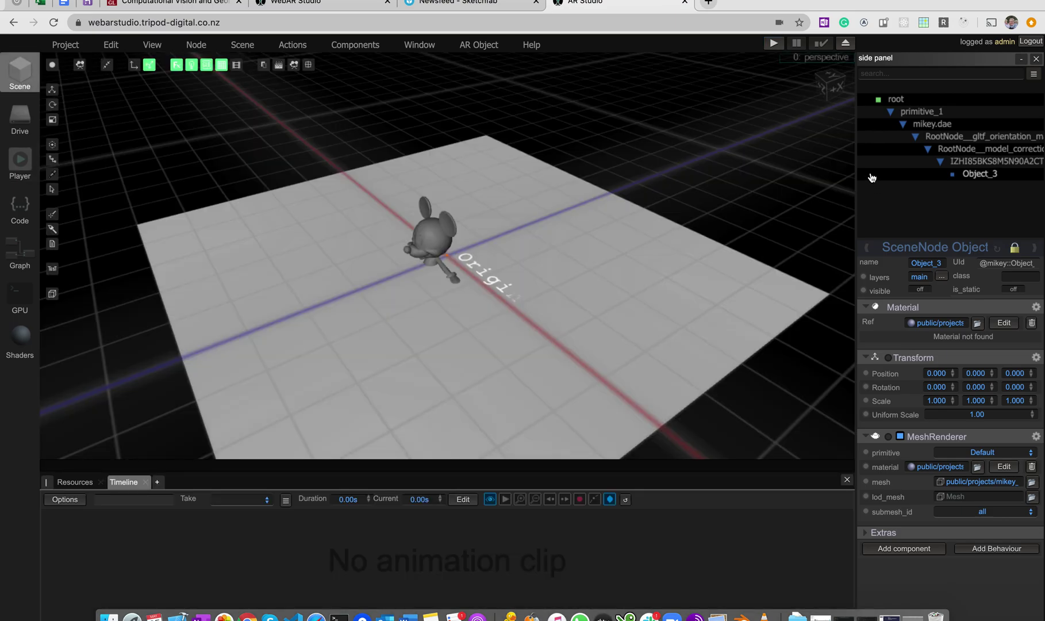
# Set the uniform scale of the mikey.dae node to 5.
pyautogui.click(920, 112)
pyautogui.click(928, 124)
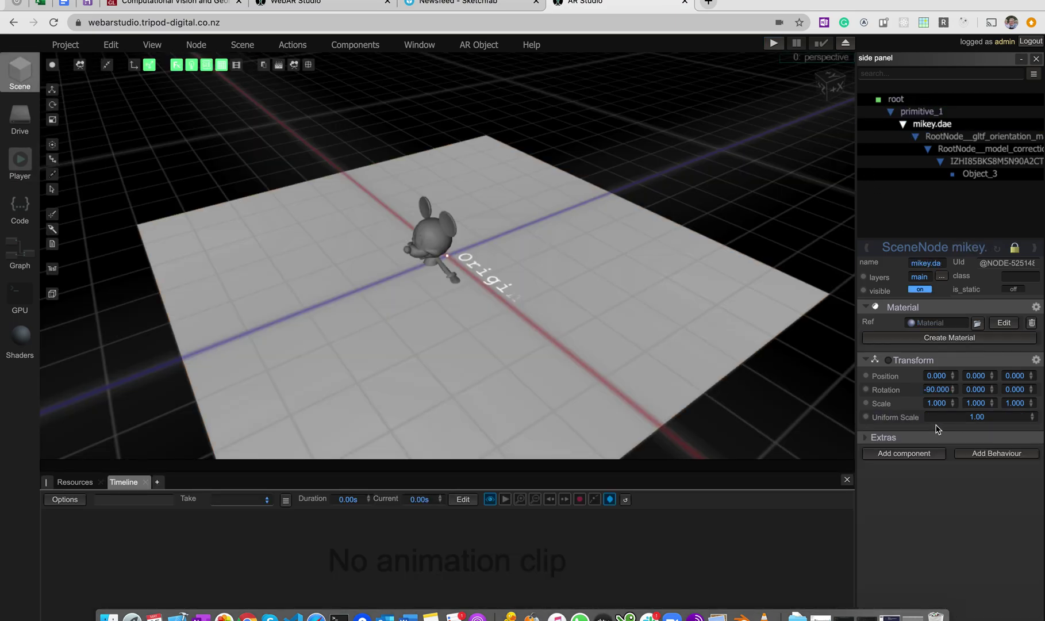
pyautogui.click(973, 418)
pyautogui.write('5')
pyautogui.press('Tab')
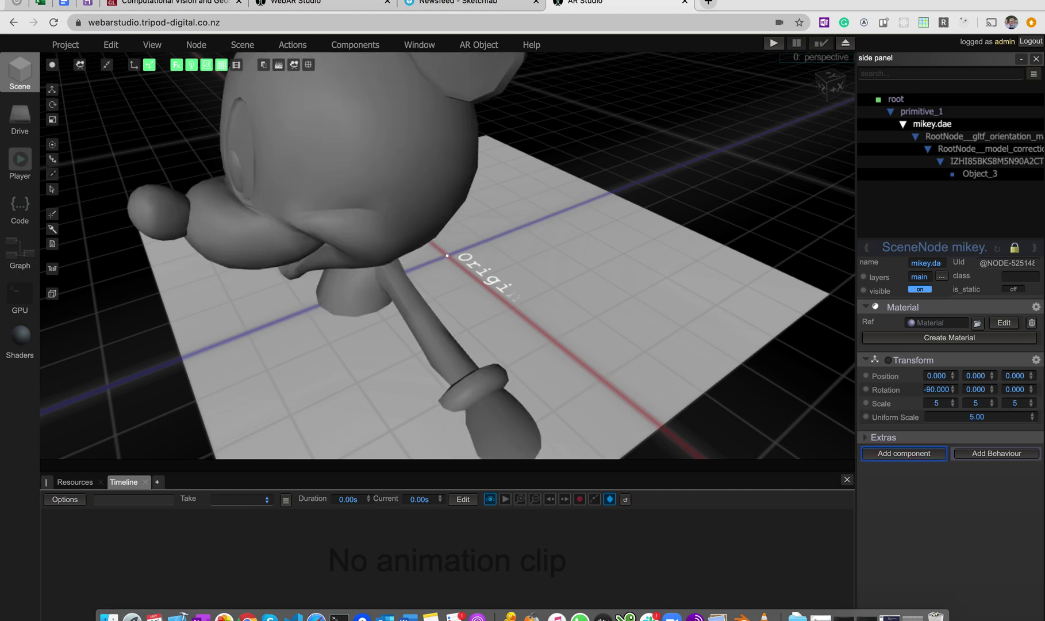
# Move the mikey.dae node up to a Y position of about 5.912 so the feet stand on the trackable plane.
pyautogui.click(371, 134)
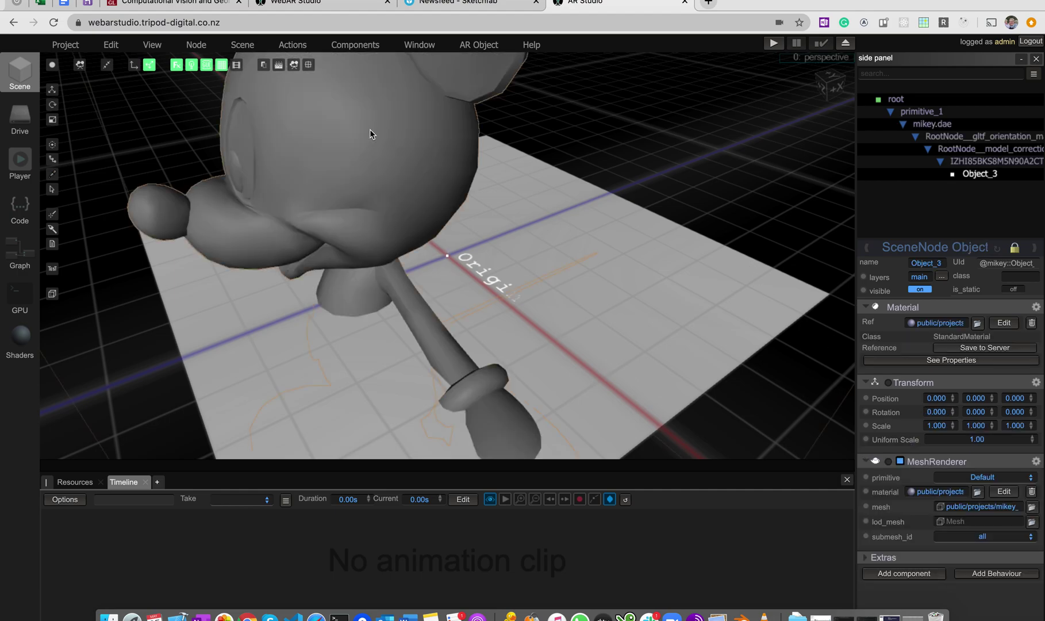
pyautogui.click(916, 111)
pyautogui.click(927, 124)
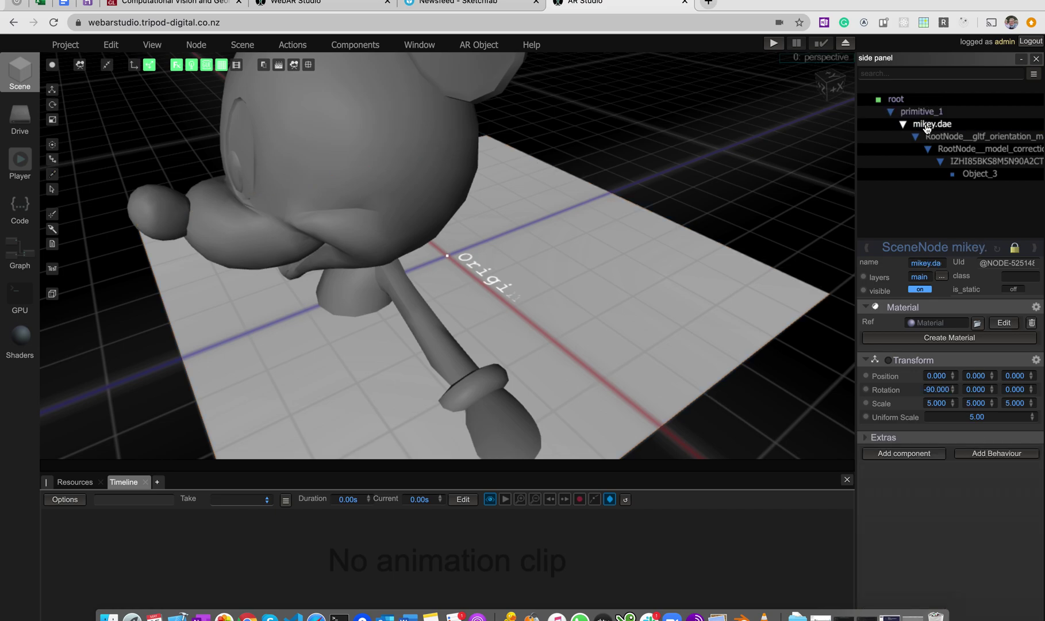
pyautogui.scroll(-10, 764, 212)
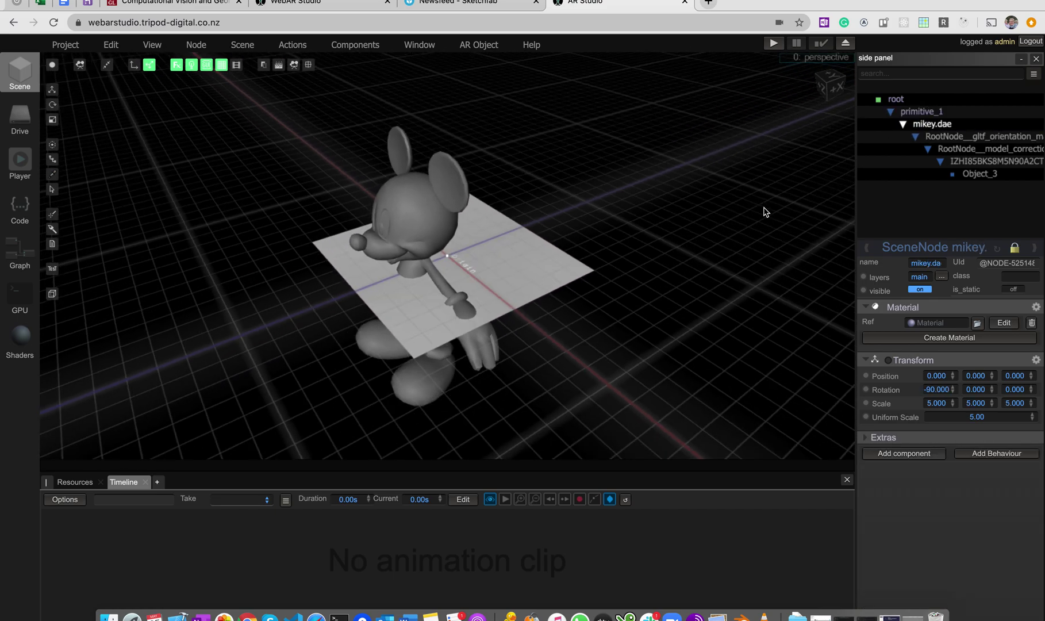
pyautogui.click(52, 90)
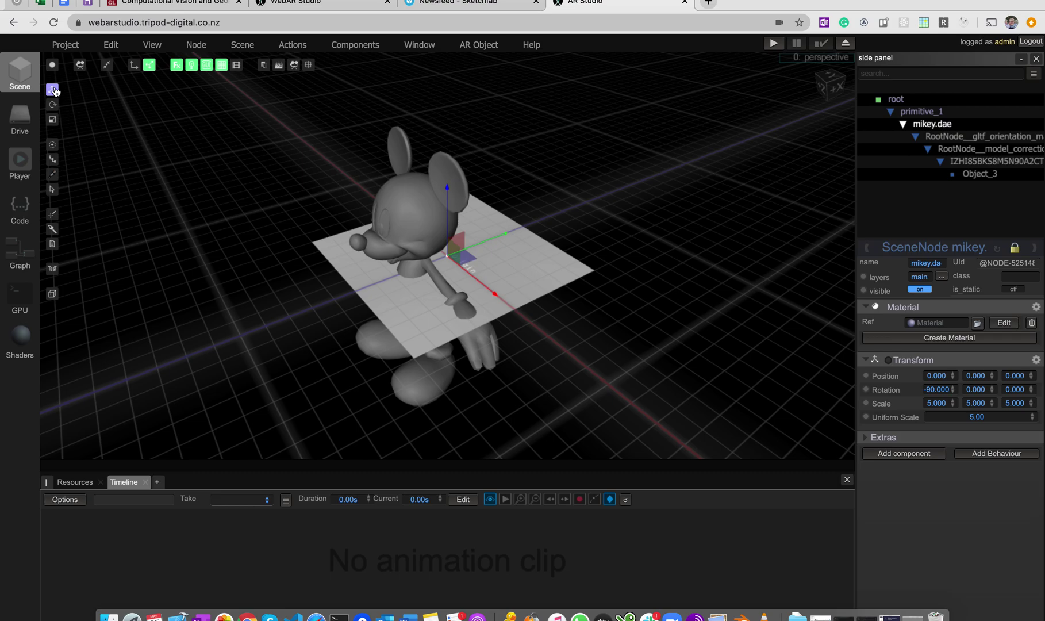
pyautogui.moveTo(447, 191); pyautogui.dragTo(449, 62)
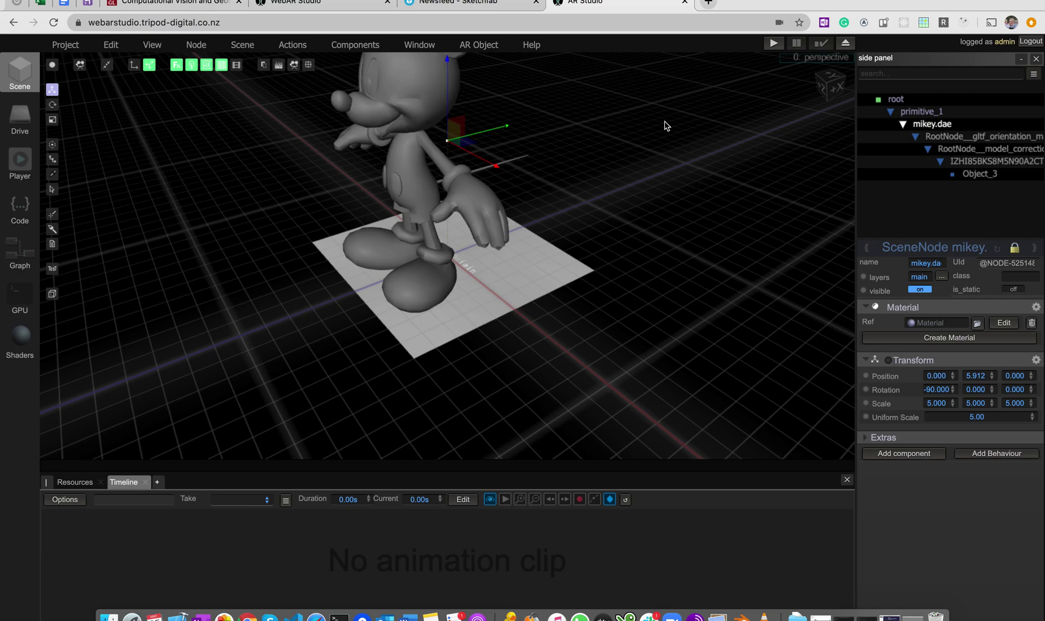
# Play the scene in the player to check the enlarged, raised model on the trackable, then stop playback.
pyautogui.click(774, 43)
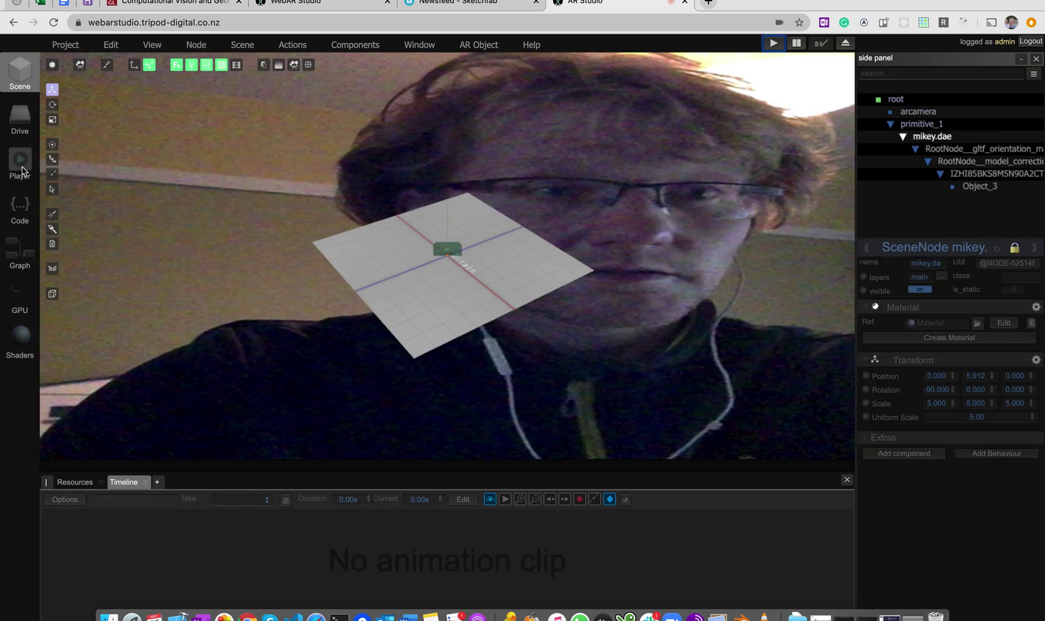
pyautogui.click(22, 171)
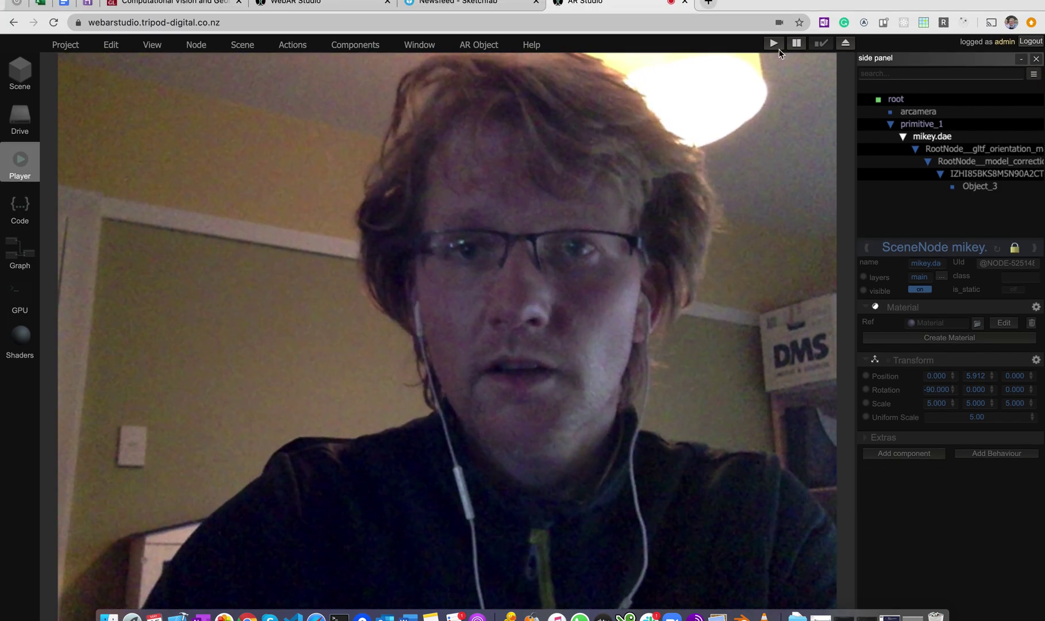
pyautogui.click(776, 44)
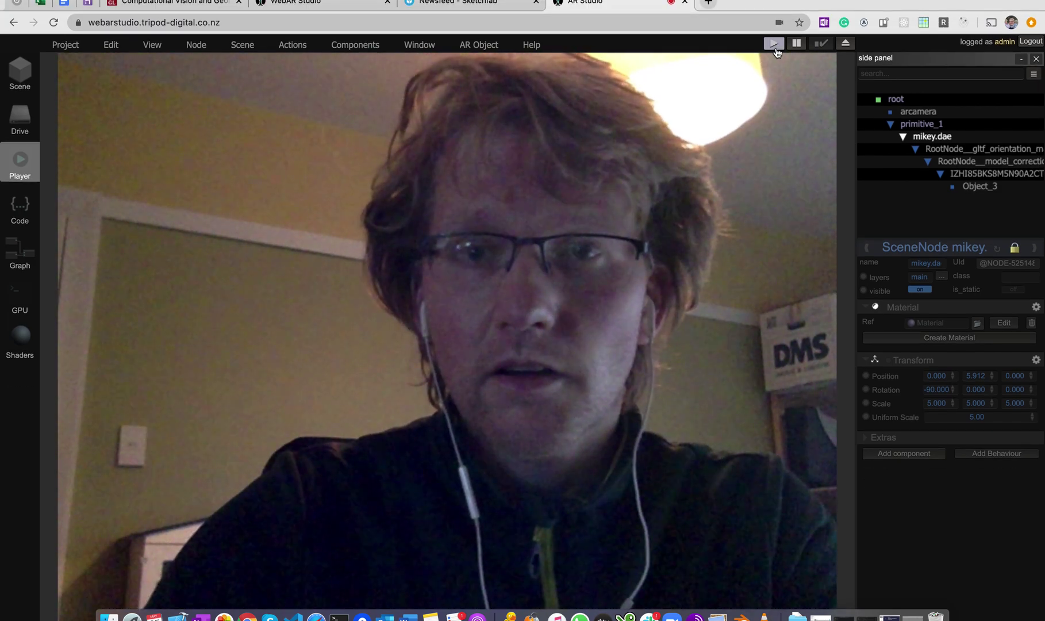
# Return to the scene editor and set the uniform scale of the primitive_1 trackable plane to 10.
pyautogui.click(19, 71)
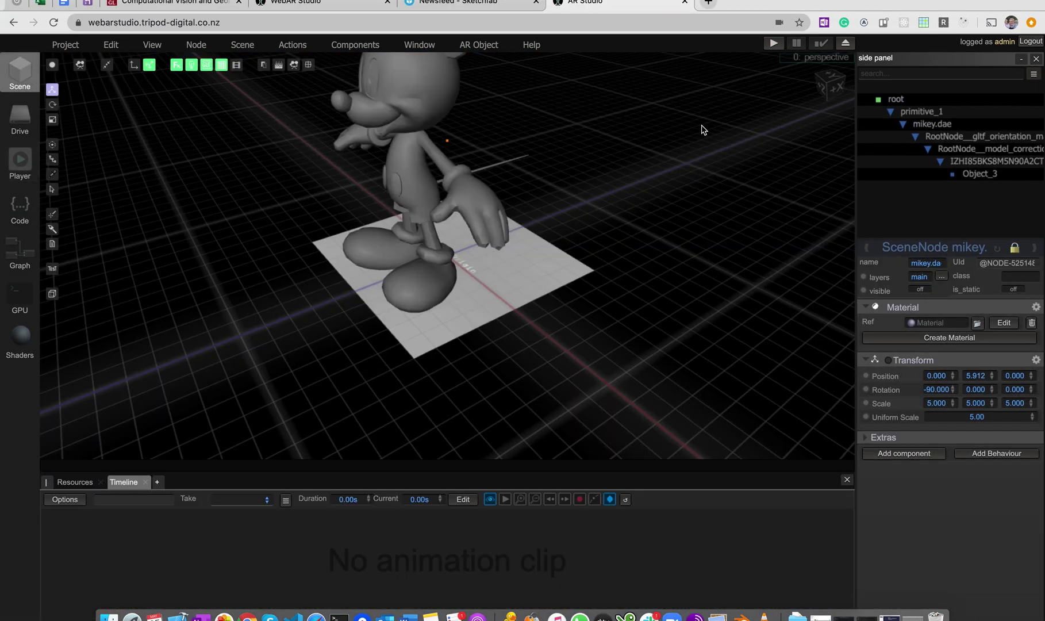
pyautogui.click(934, 112)
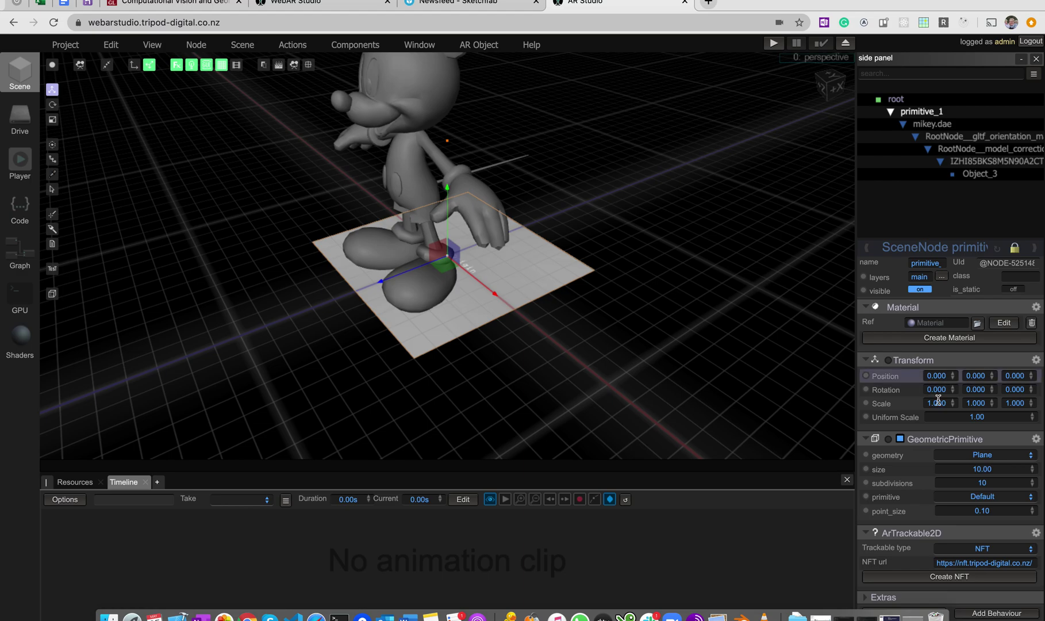
pyautogui.click(972, 416)
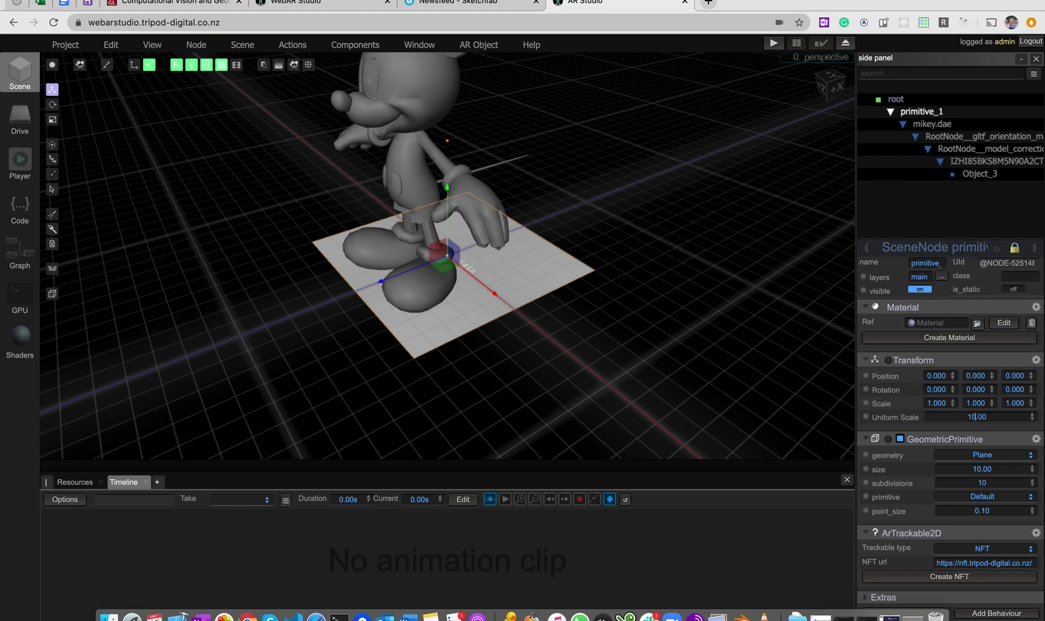
pyautogui.write('0')
pyautogui.press('Return')
pyautogui.scroll(-10, 588, 253)
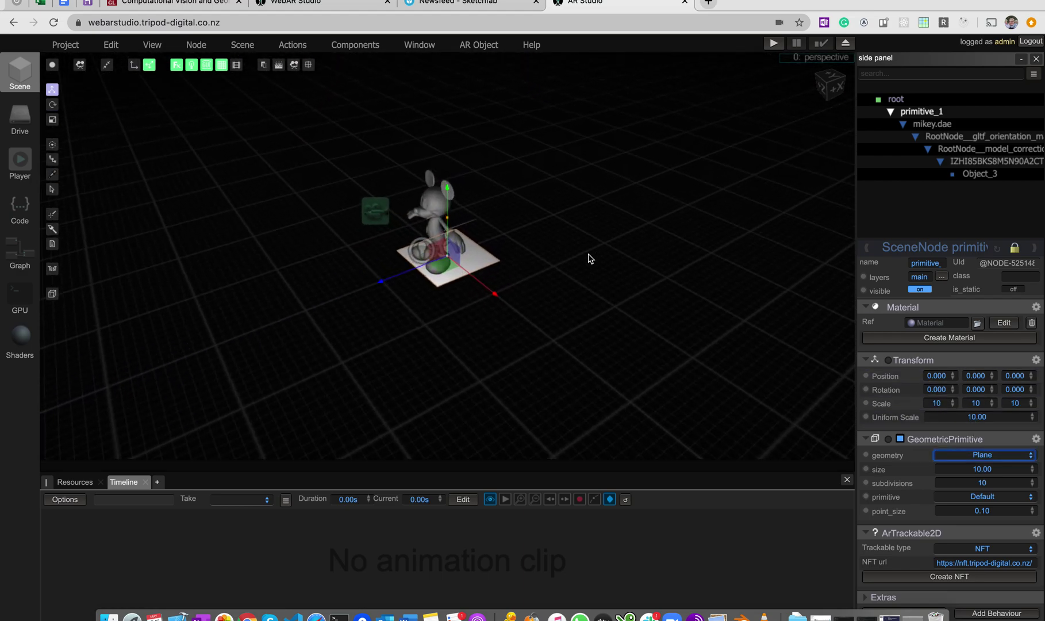
pyautogui.scroll(5, 589, 253)
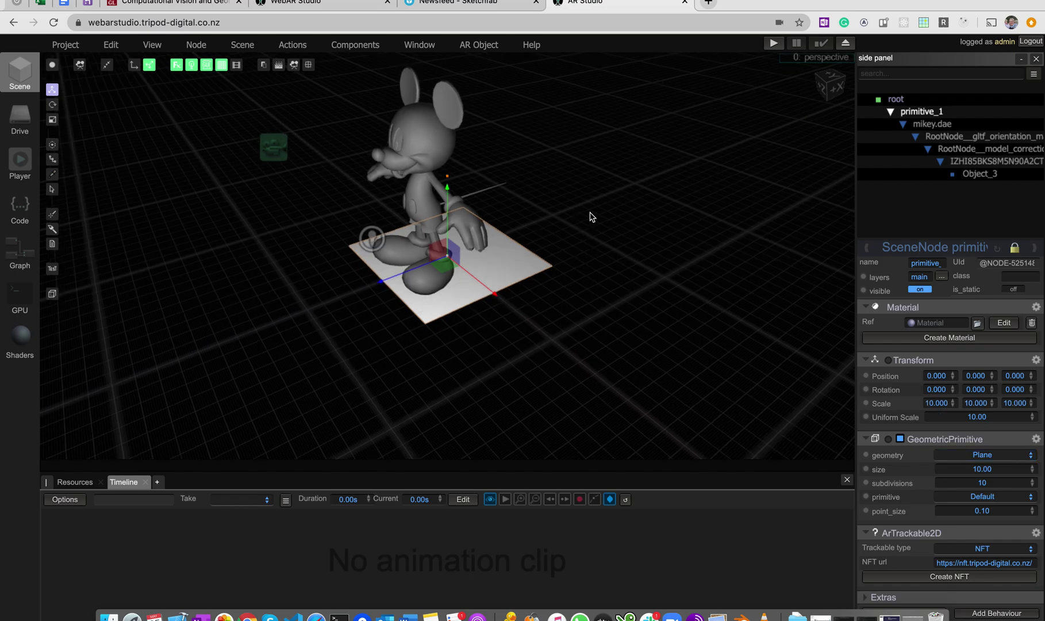
pyautogui.moveTo(614, 220); pyautogui.dragTo(644, 218)
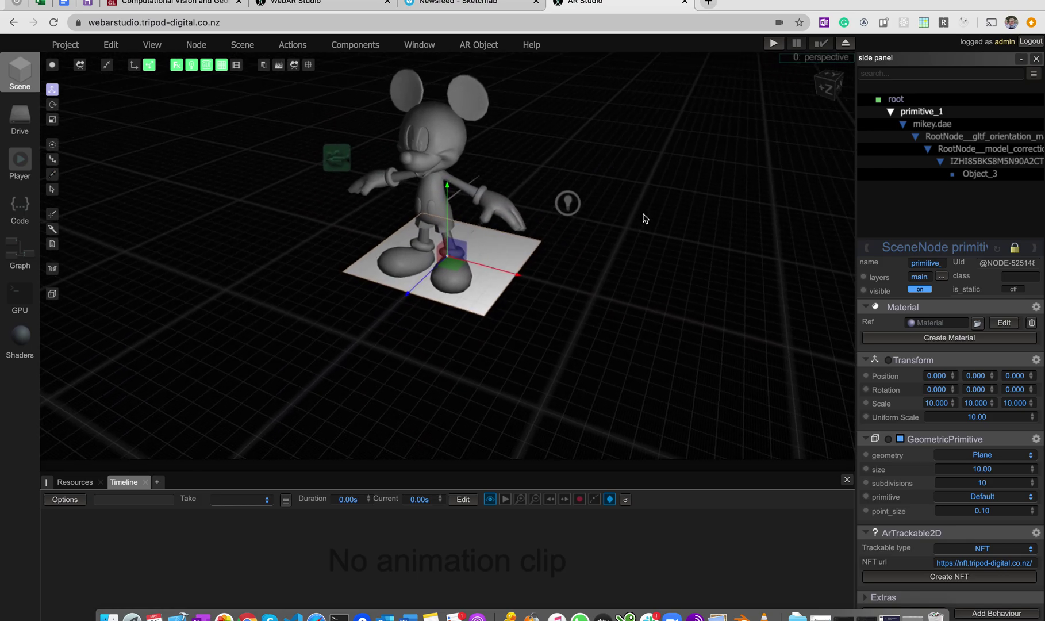
# Open the material of the Object_3 mesh for editing and unlock the shared material.
pyautogui.click(436, 156)
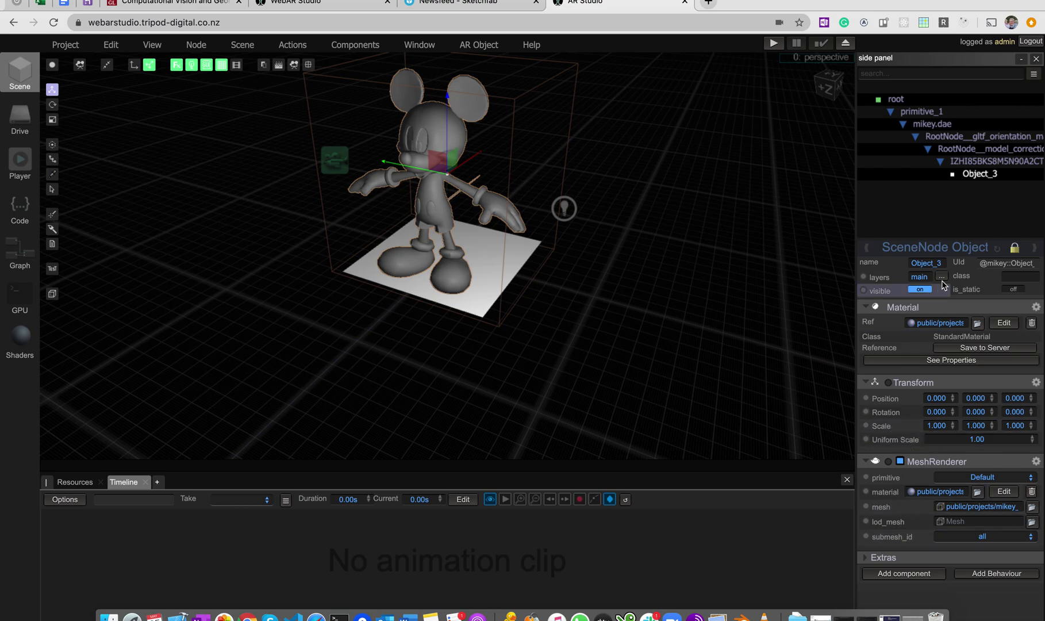
pyautogui.click(946, 125)
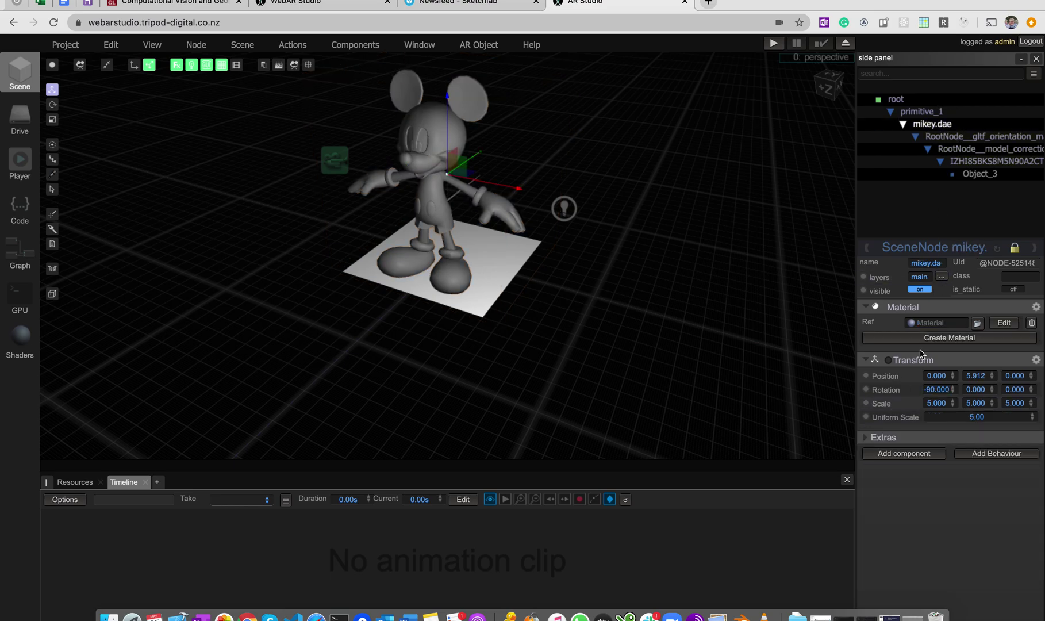
pyautogui.click(985, 175)
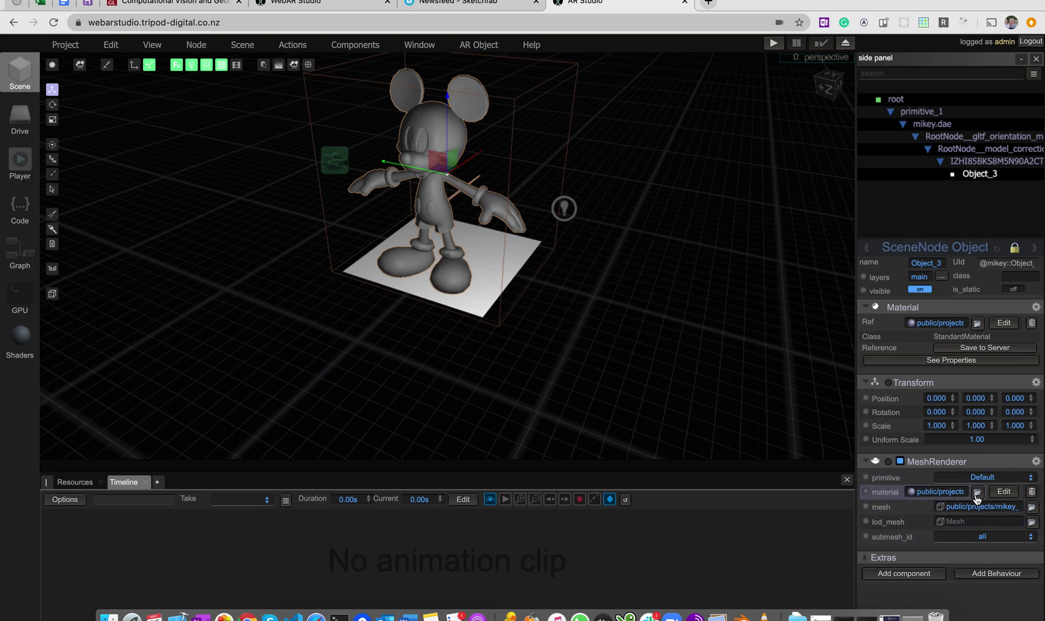
pyautogui.click(1002, 493)
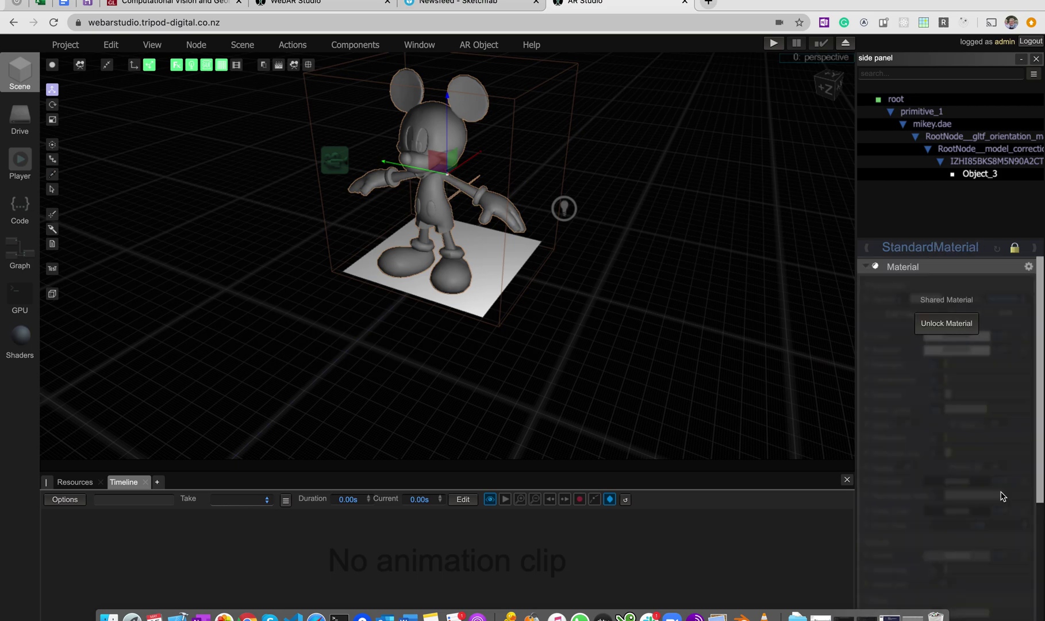
pyautogui.click(944, 325)
pyautogui.scroll(-5, 924, 477)
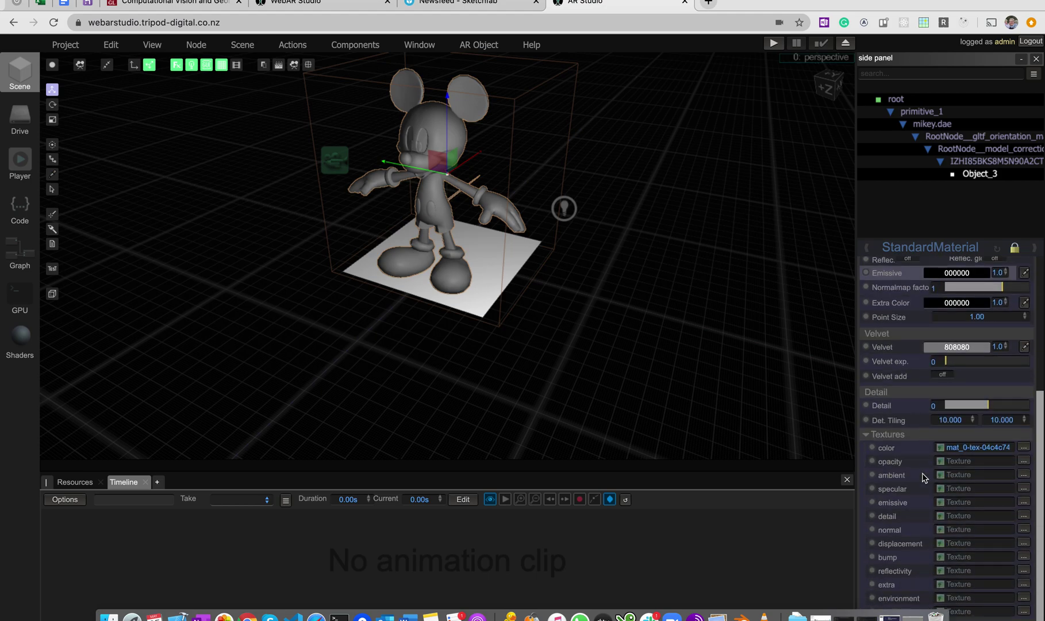
pyautogui.click(1024, 447)
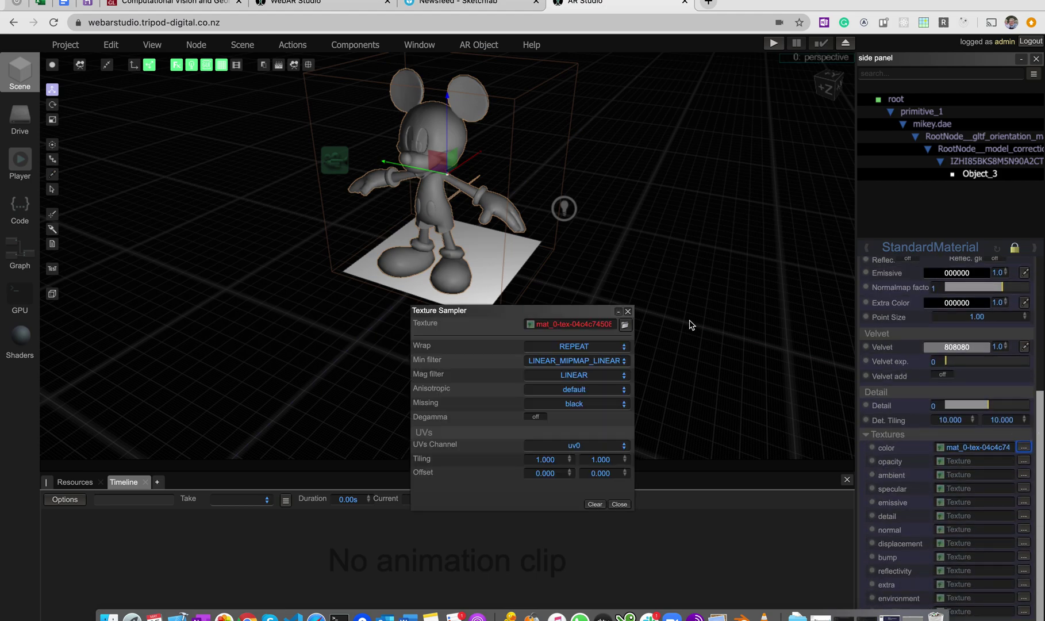
pyautogui.click(629, 327)
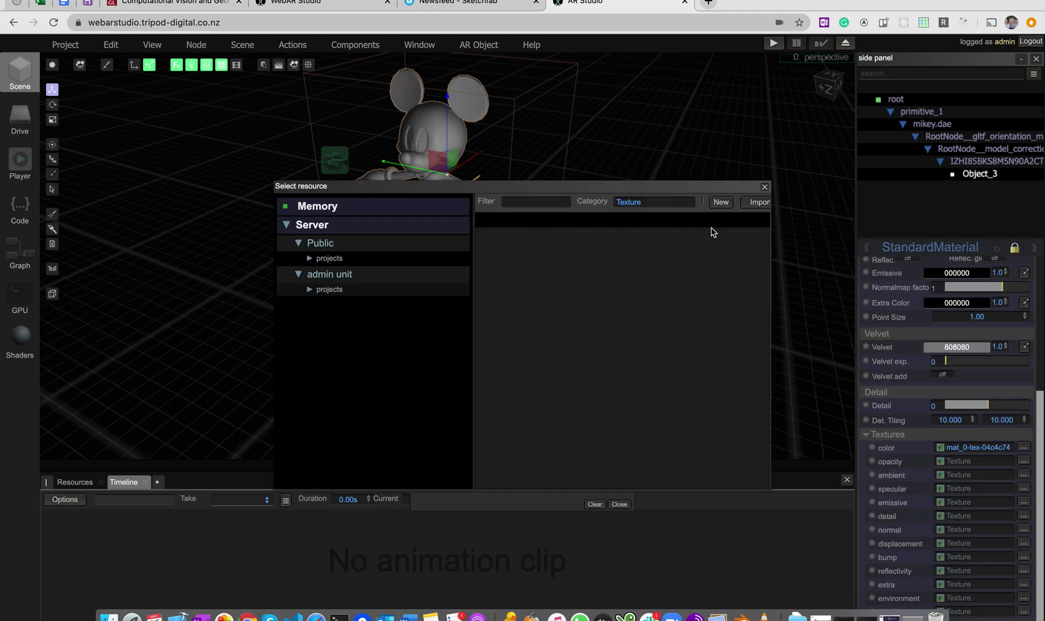
pyautogui.click(764, 187)
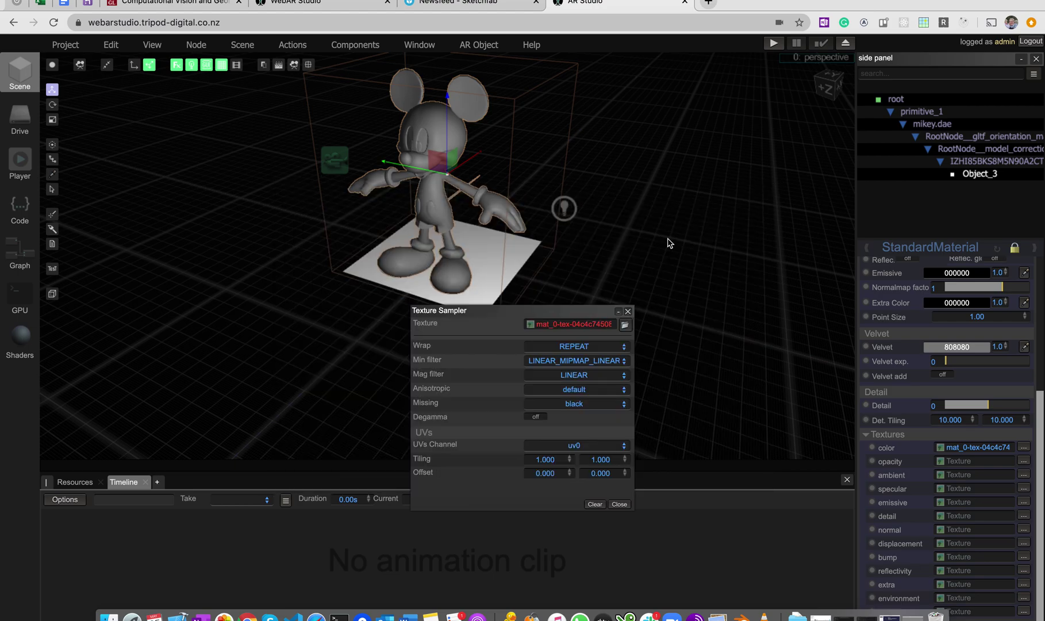
pyautogui.click(619, 505)
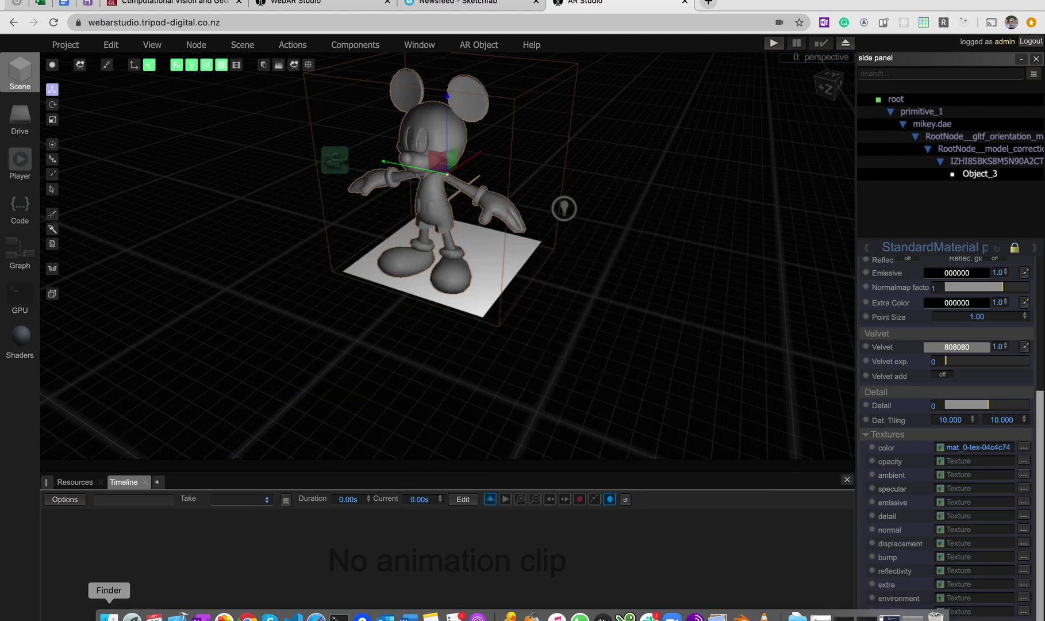
# Bring mat_0-tex-04c4c74508.jpg_baseColor.jpeg from the dea folder in Finder onto the Mickey model in the web scene for import.
pyautogui.hotkey('ctrl', 'Left')
pyautogui.click(108, 616)
pyautogui.click(285, 86)
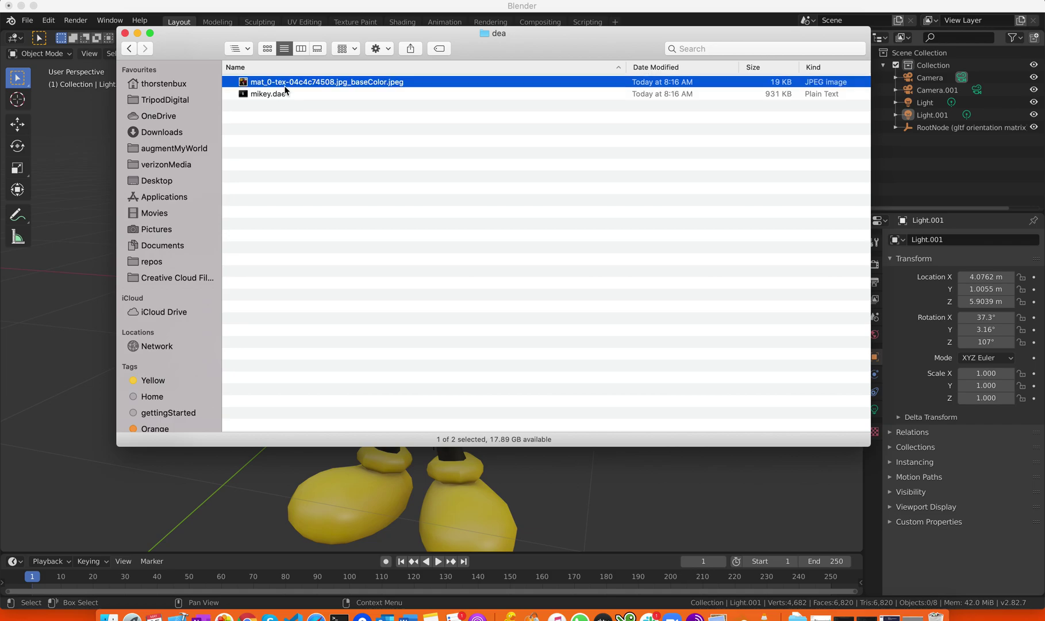
pyautogui.moveTo(285, 90); pyautogui.dragTo(597, 307)
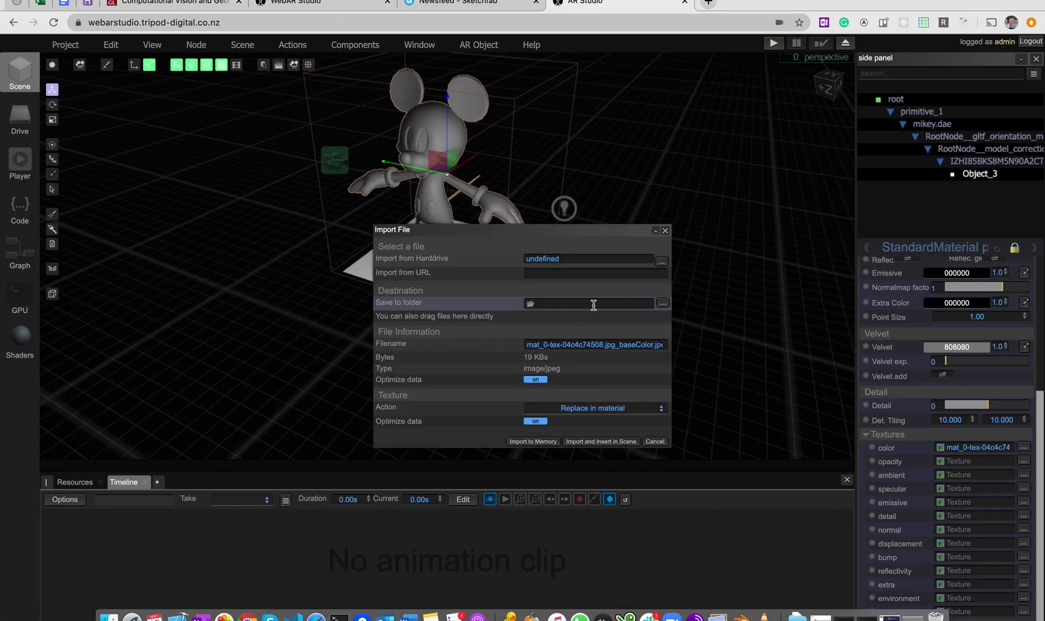
# Import the base color texture into public/projects and insert it in the scene, replacing the texture in the model's material.
pyautogui.click(664, 304)
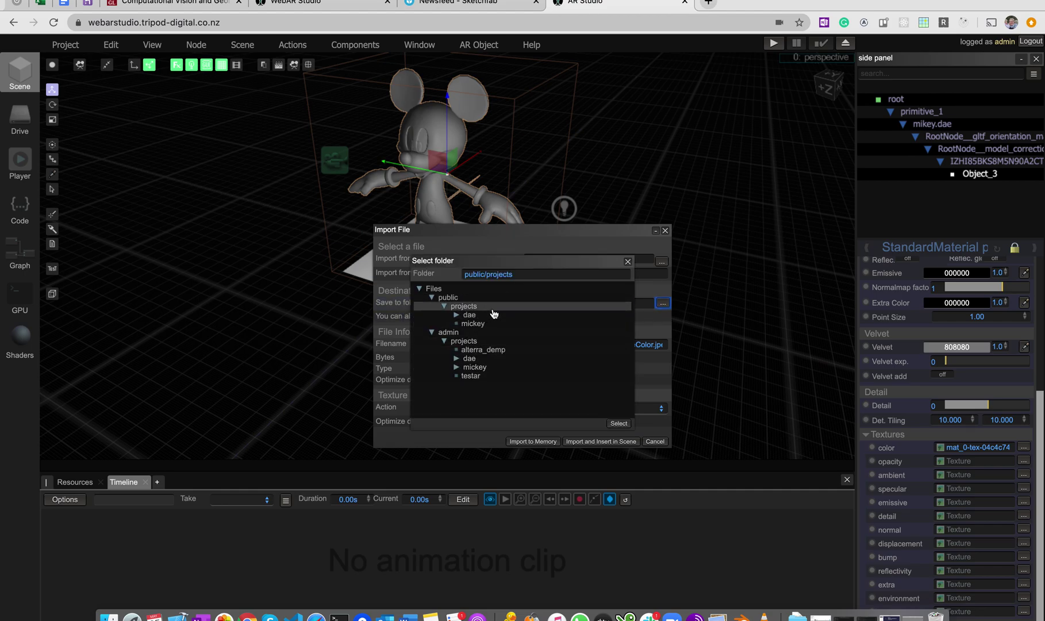
pyautogui.click(472, 323)
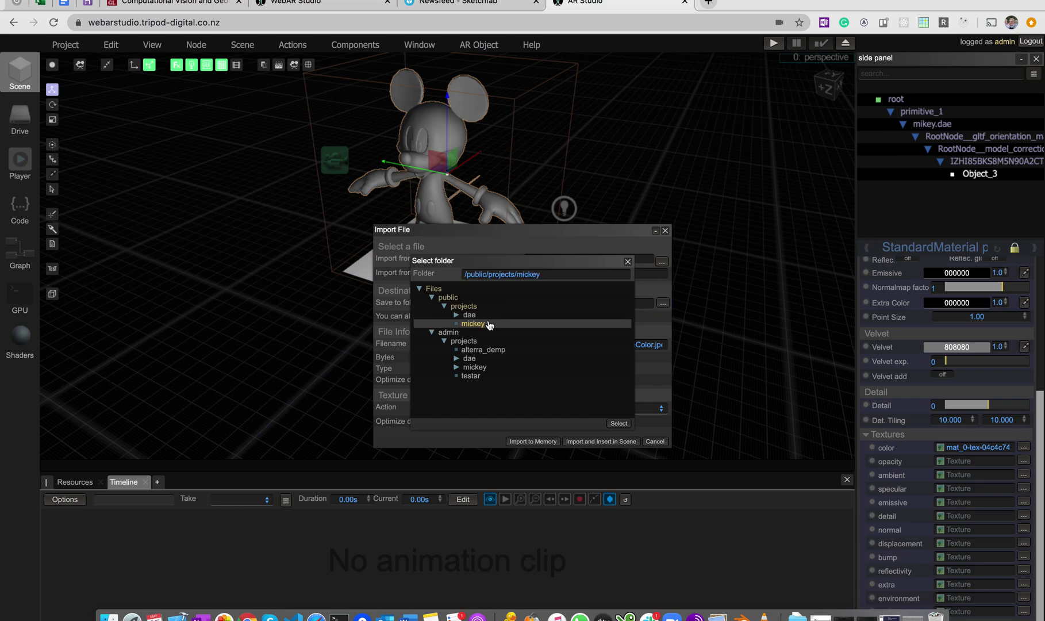
pyautogui.click(463, 306)
pyautogui.click(457, 315)
pyautogui.click(457, 315)
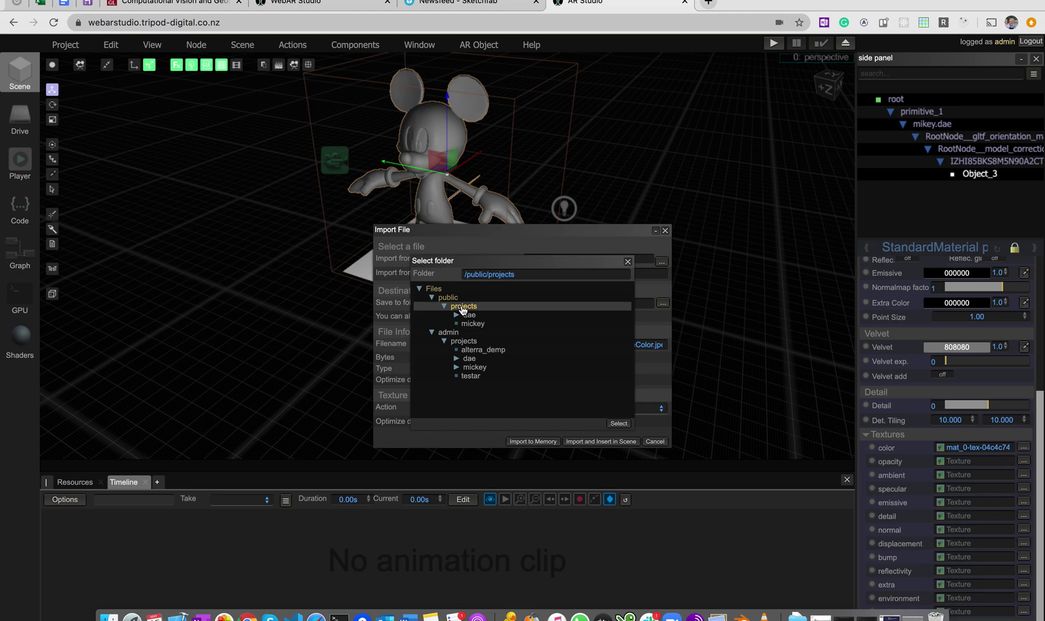
pyautogui.click(618, 423)
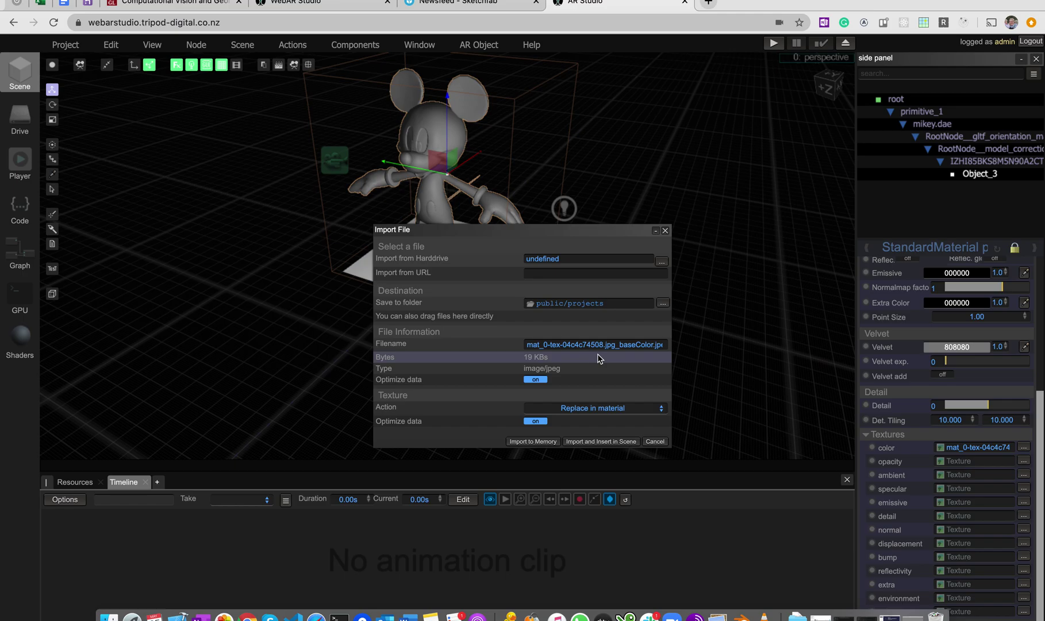
pyautogui.click(598, 441)
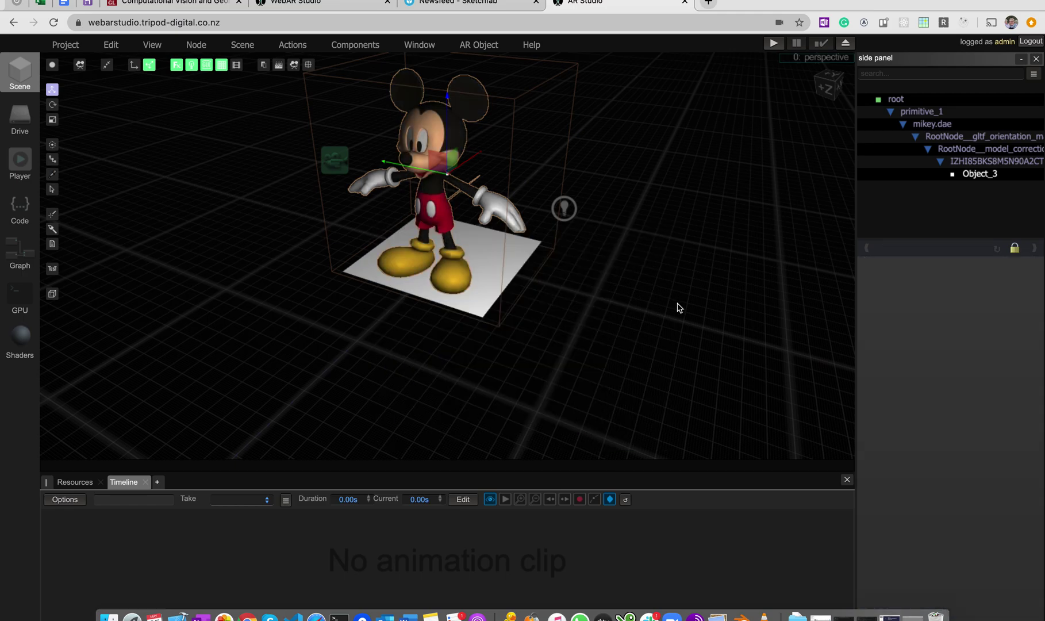
# Run the scene in the player to check the textured model on the trackable, then stop playback.
pyautogui.moveTo(679, 308)
pyautogui.mouseDown()
pyautogui.moveTo(623, 310)
pyautogui.moveTo(714, 306)
pyautogui.moveTo(735, 282)
pyautogui.moveTo(660, 308)
pyautogui.moveTo(681, 315)
pyautogui.mouseUp()
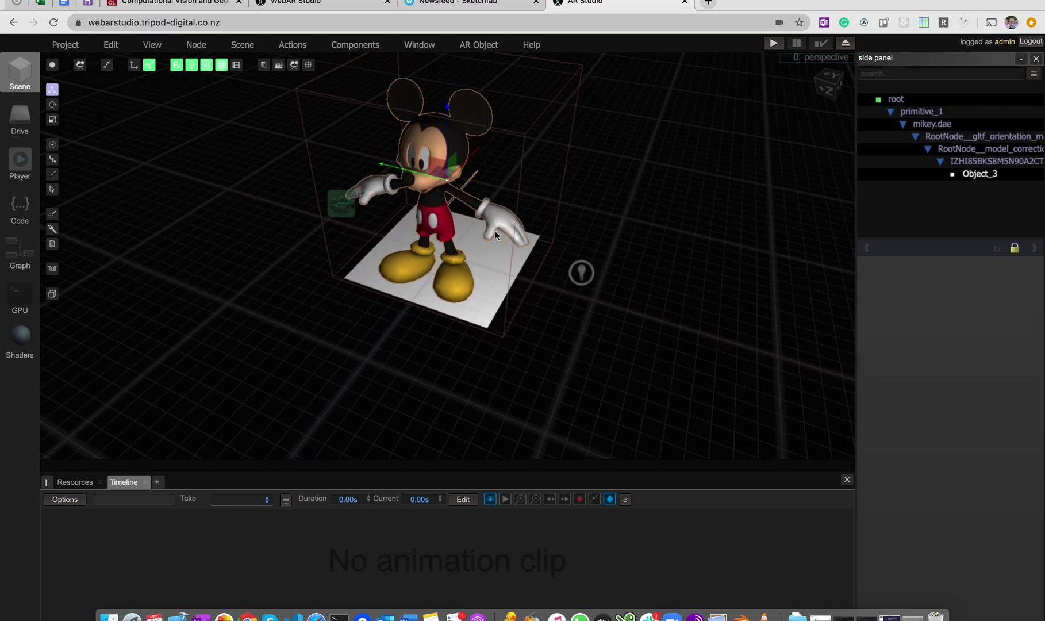
pyautogui.moveTo(655, 199)
pyautogui.mouseDown()
pyautogui.moveTo(641, 203)
pyautogui.moveTo(672, 198)
pyautogui.moveTo(651, 209)
pyautogui.mouseUp()
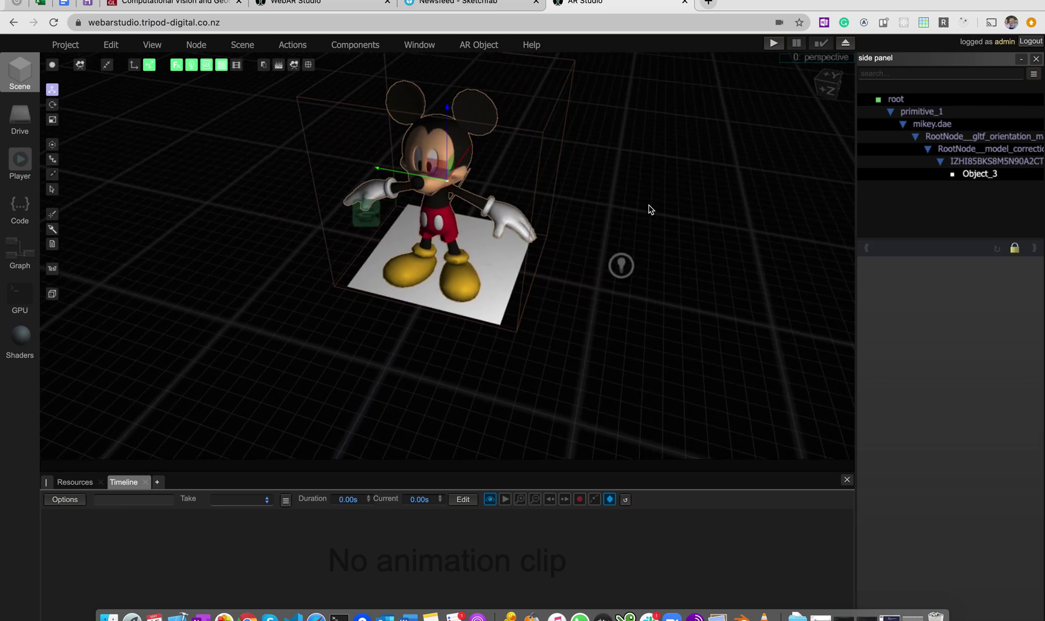
pyautogui.click(771, 47)
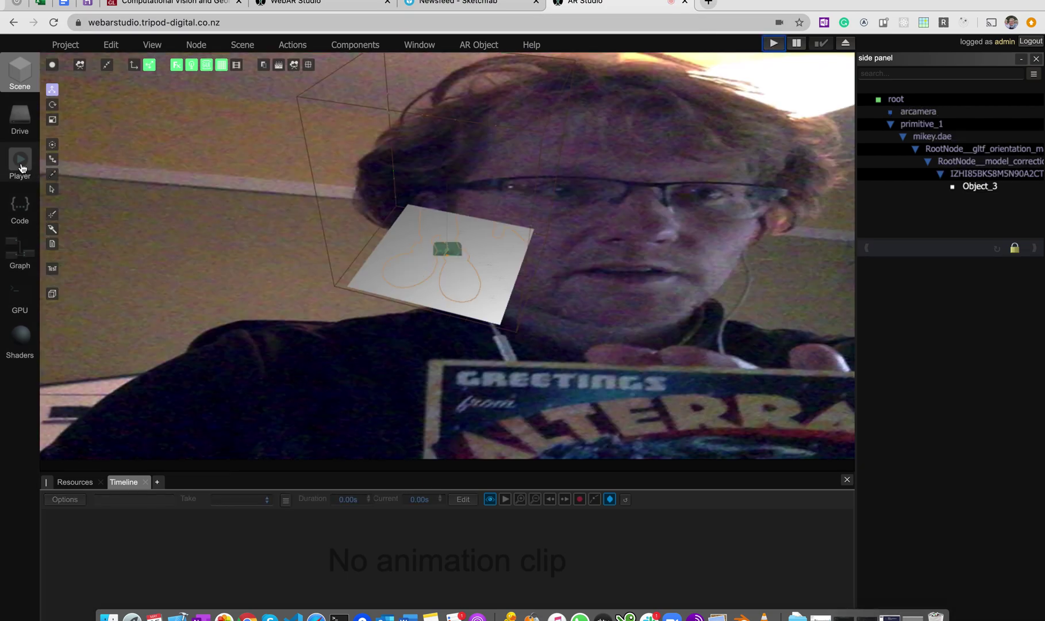
pyautogui.click(22, 167)
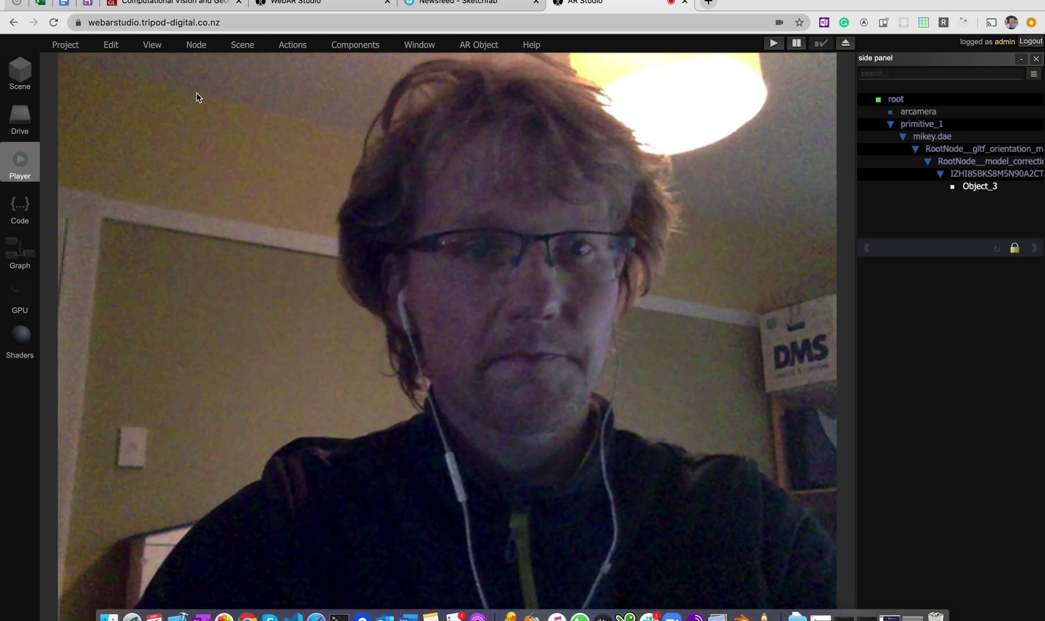
pyautogui.click(773, 43)
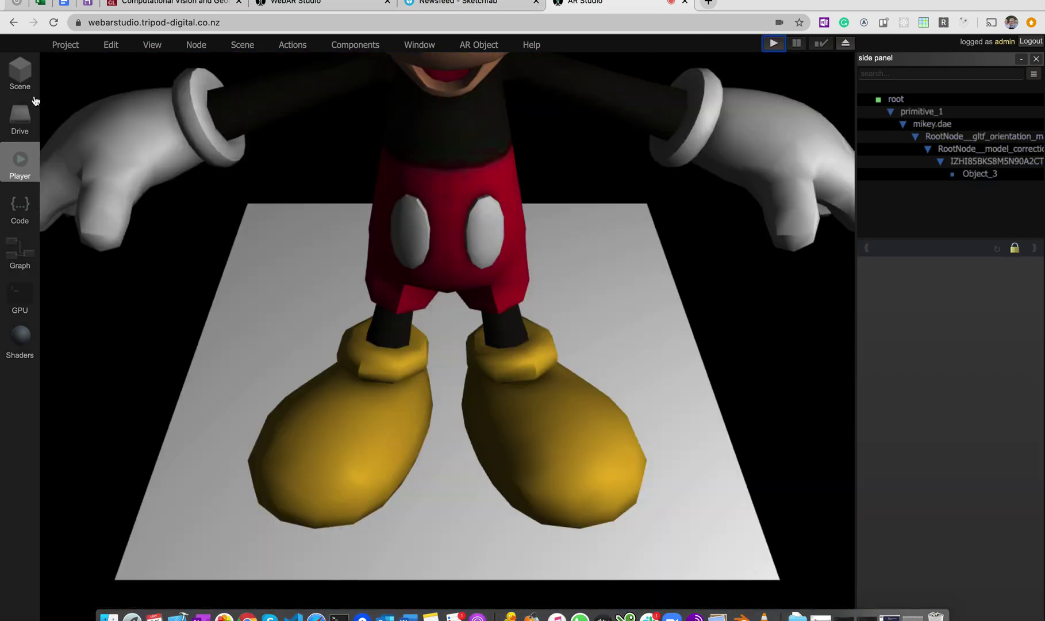
# Return to the scene editor and rotate the primitive_1 plane to an X rotation of about 179.9 degrees.
pyautogui.click(21, 74)
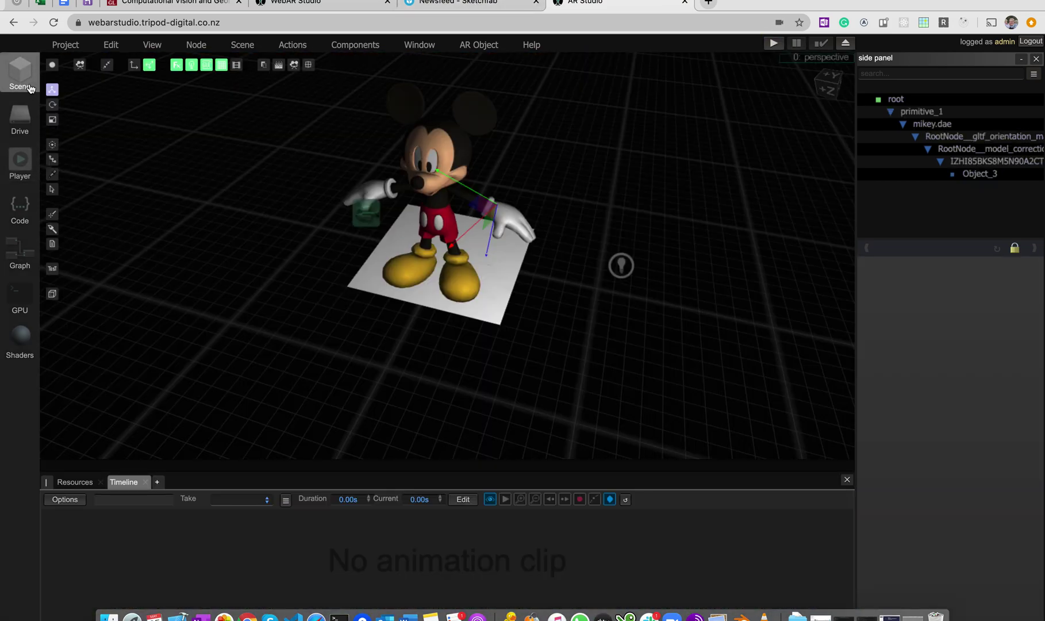
pyautogui.click(919, 113)
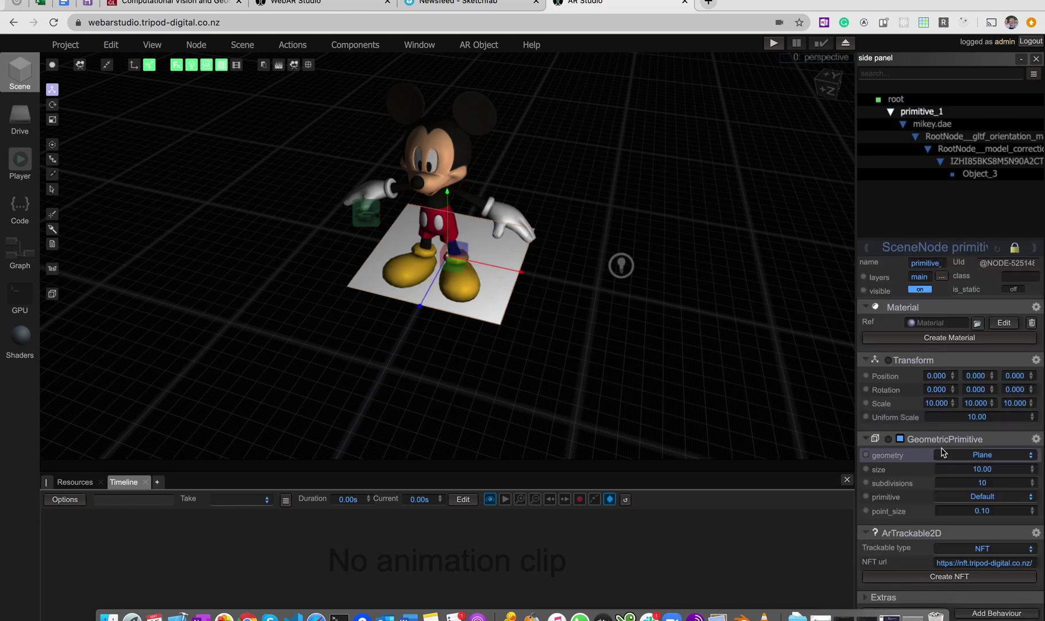
pyautogui.click(930, 391)
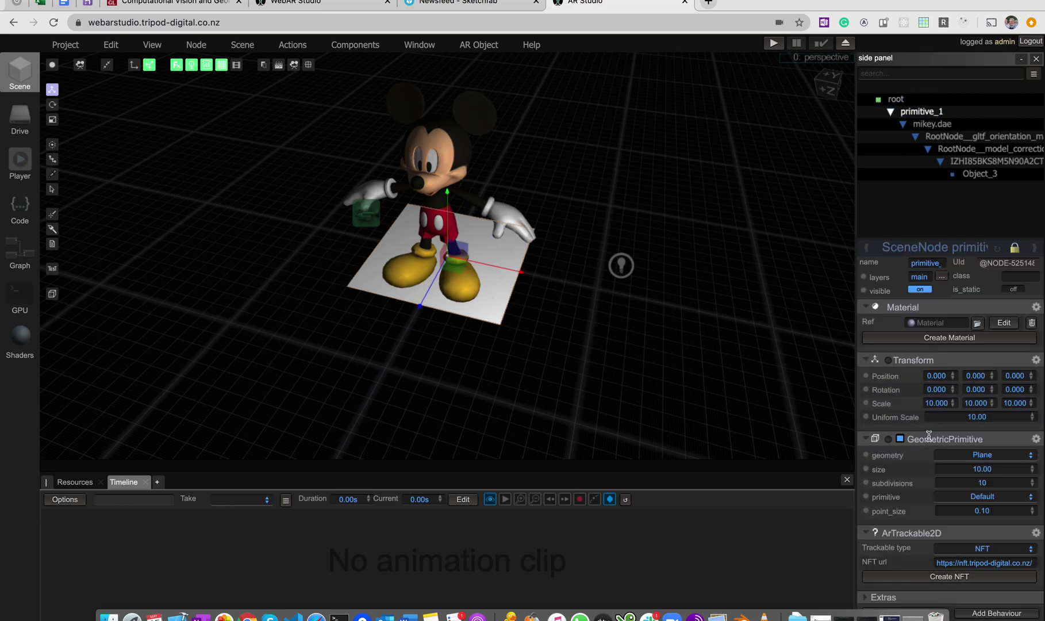
pyautogui.write('90')
pyautogui.press('Tab')
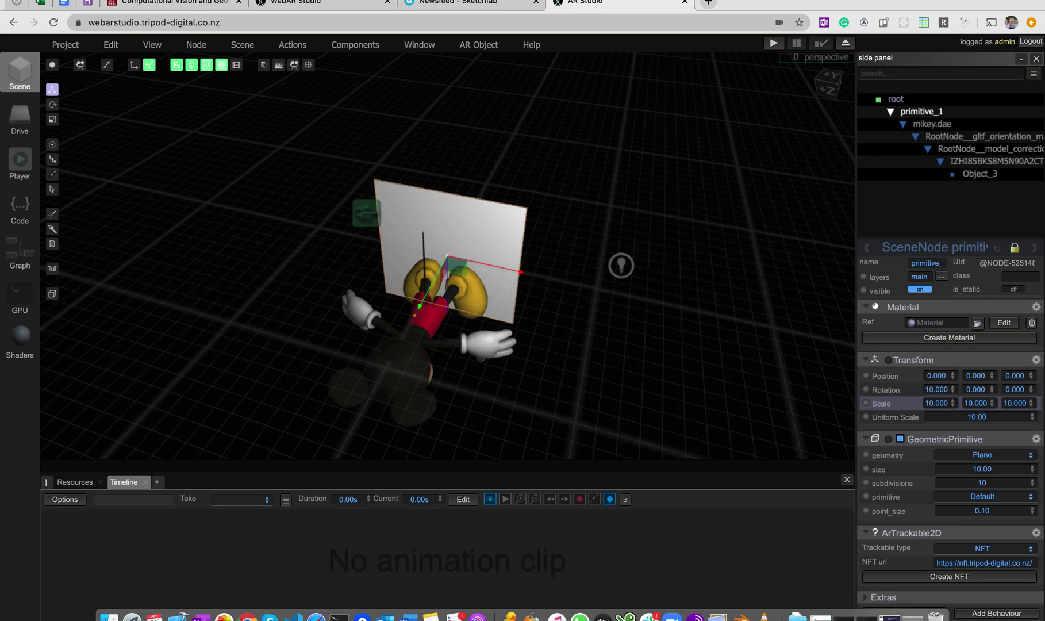
pyautogui.press('Return')
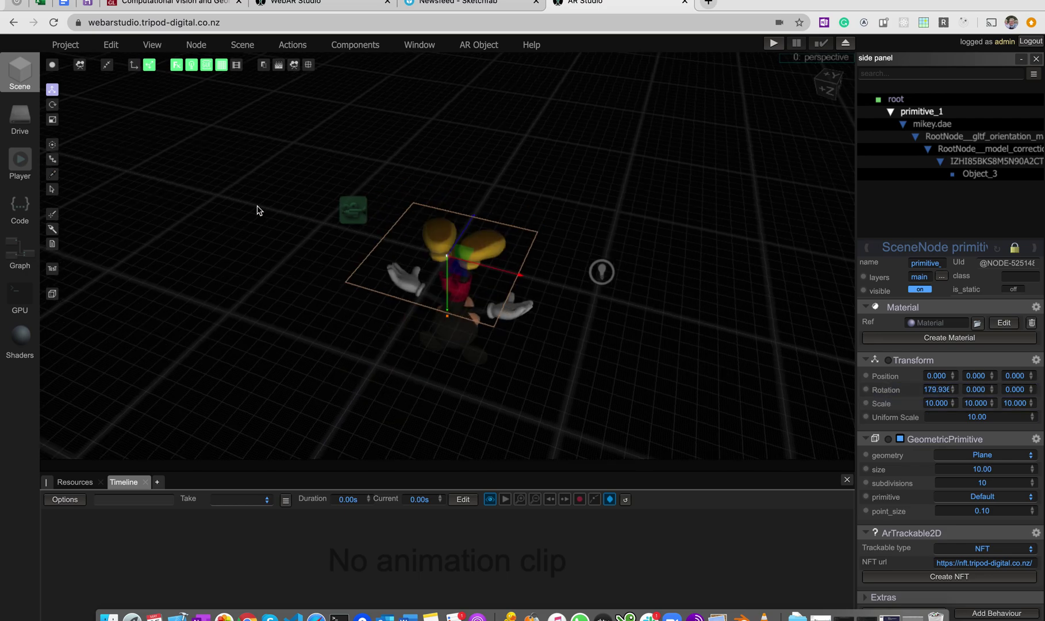
# Test the rotated trackable plane in the player, then stop playback and return to the scene editor.
pyautogui.click(772, 44)
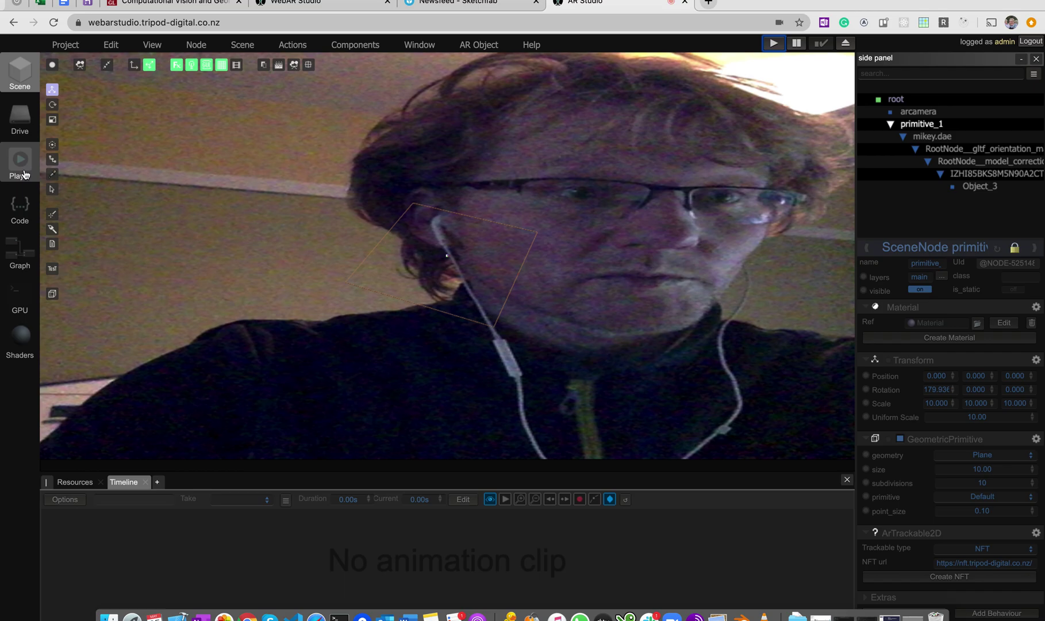
pyautogui.click(20, 164)
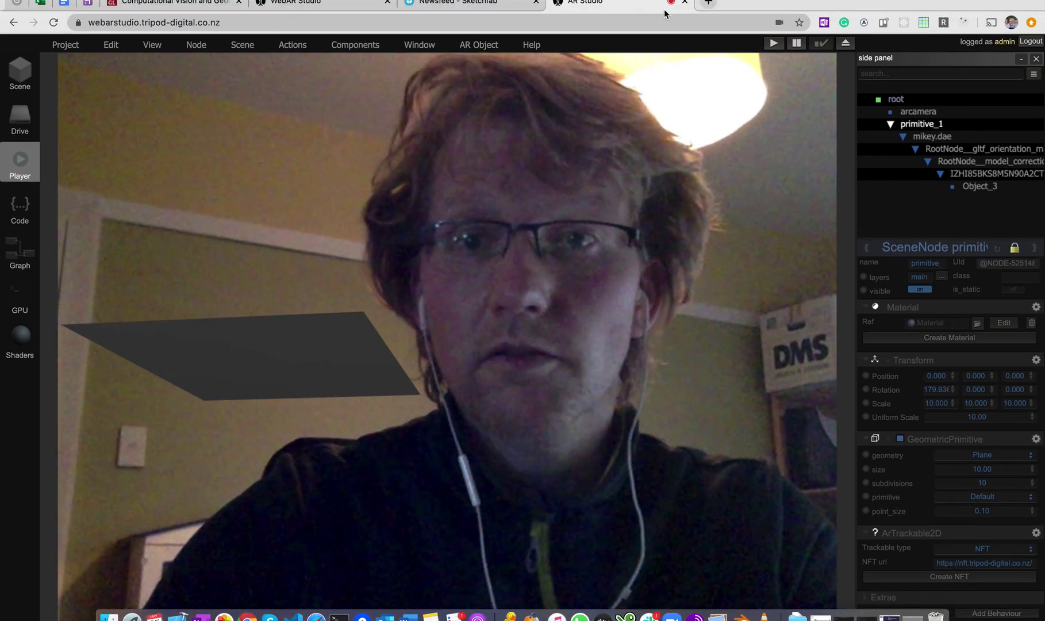
pyautogui.click(774, 43)
pyautogui.click(10, 72)
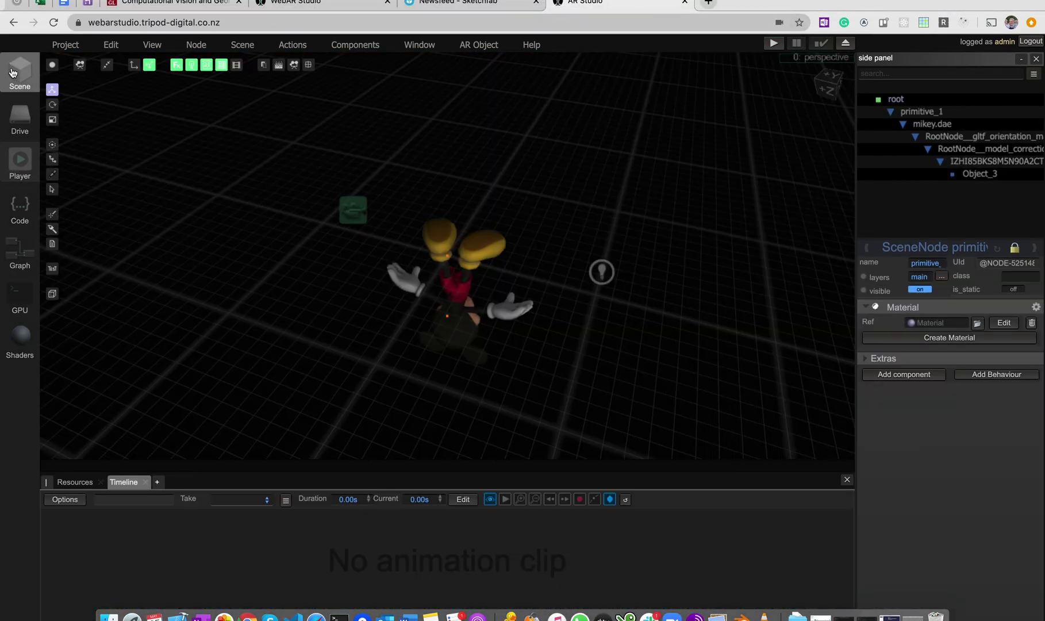
# Set the primitive_1 plane's X rotation to 0 degrees.
pyautogui.click(920, 104)
pyautogui.click(922, 115)
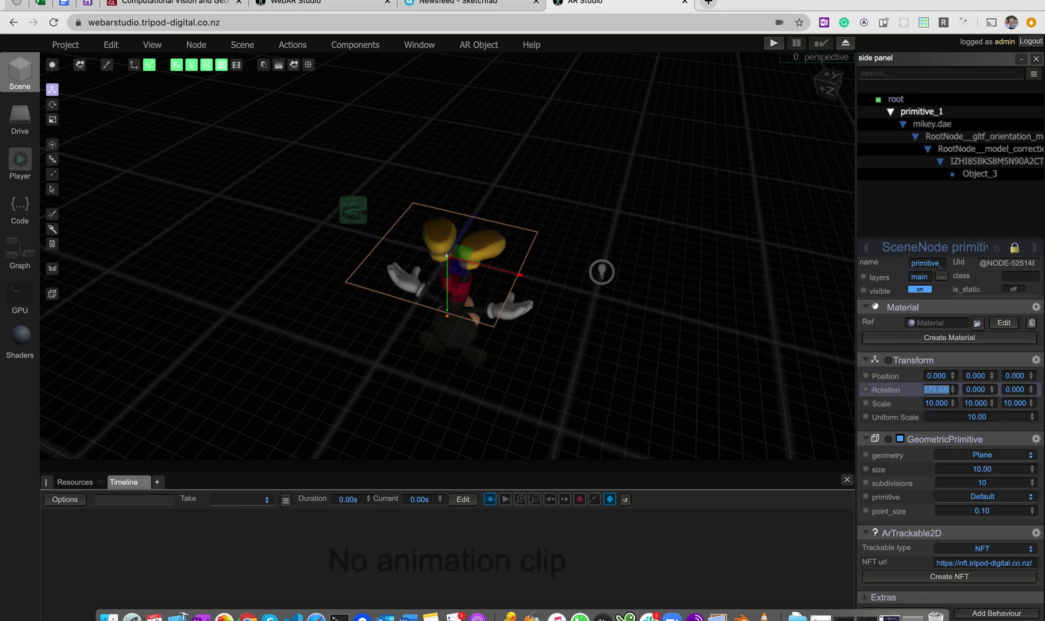
pyautogui.click(936, 389)
pyautogui.write('0')
pyautogui.press('Tab')
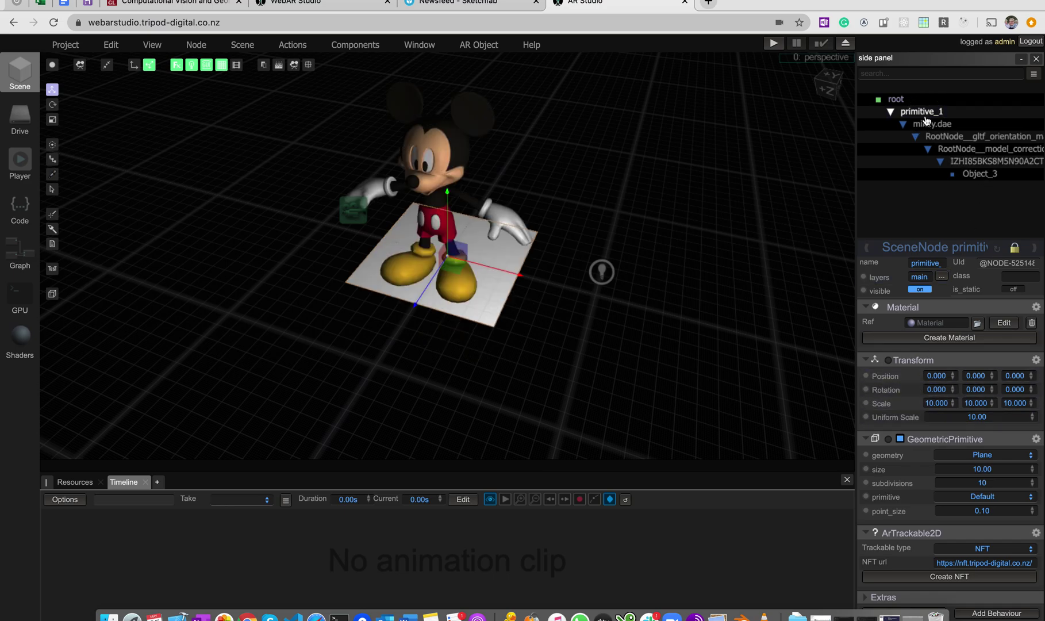
# Set the X rotation of the mikey.dae node to 90 degrees and move it below the plane to a Y position of about -6.292.
pyautogui.click(927, 122)
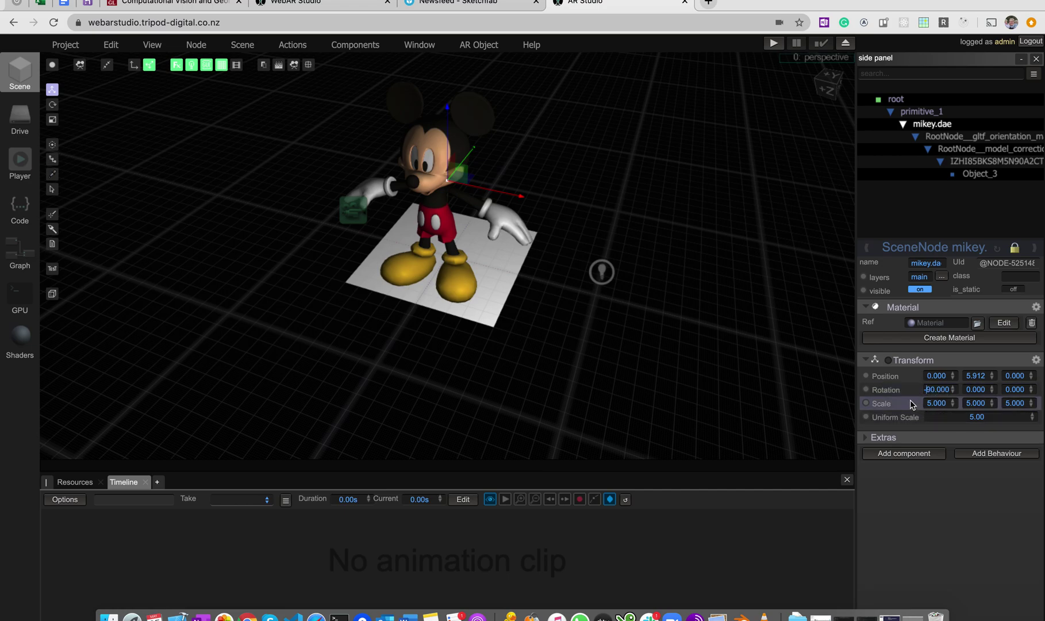
pyautogui.press('BackSpace')
pyautogui.press('BackSpace')
pyautogui.press('Tab')
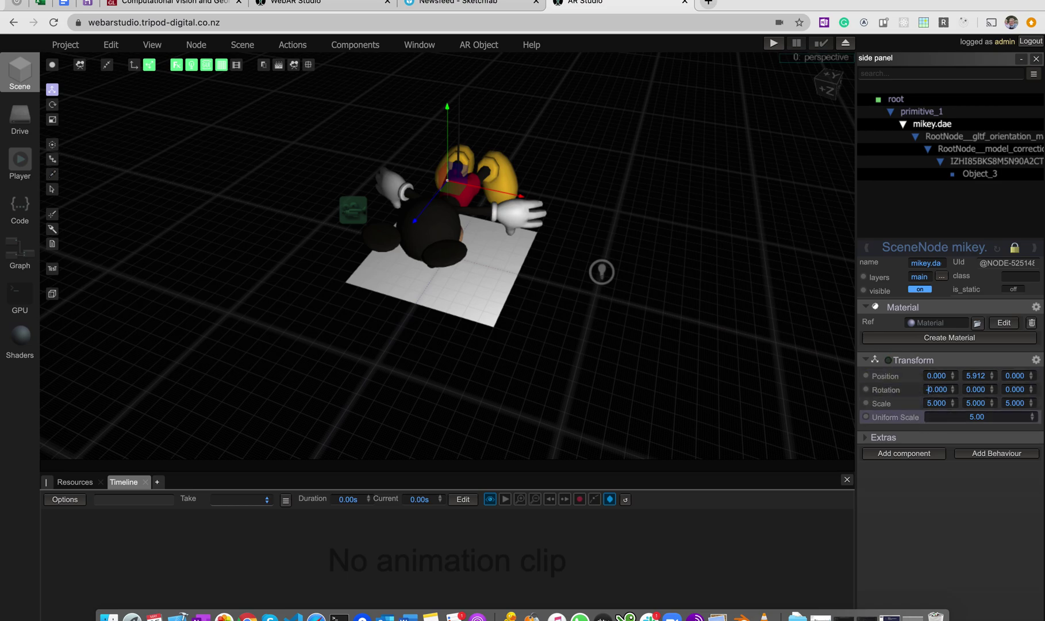
pyautogui.press('Tab')
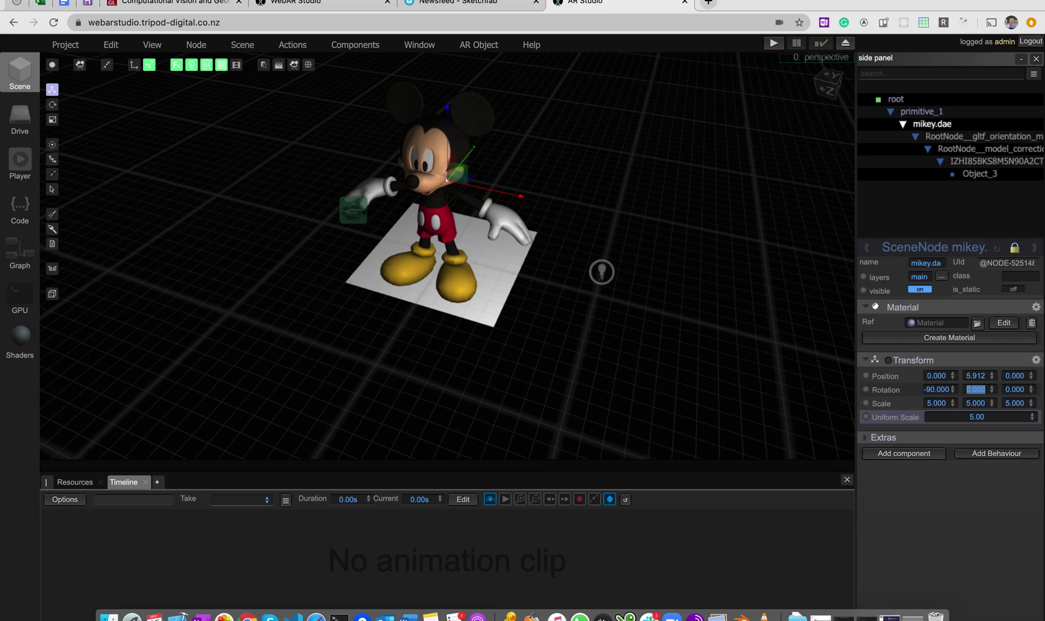
pyautogui.click(929, 390)
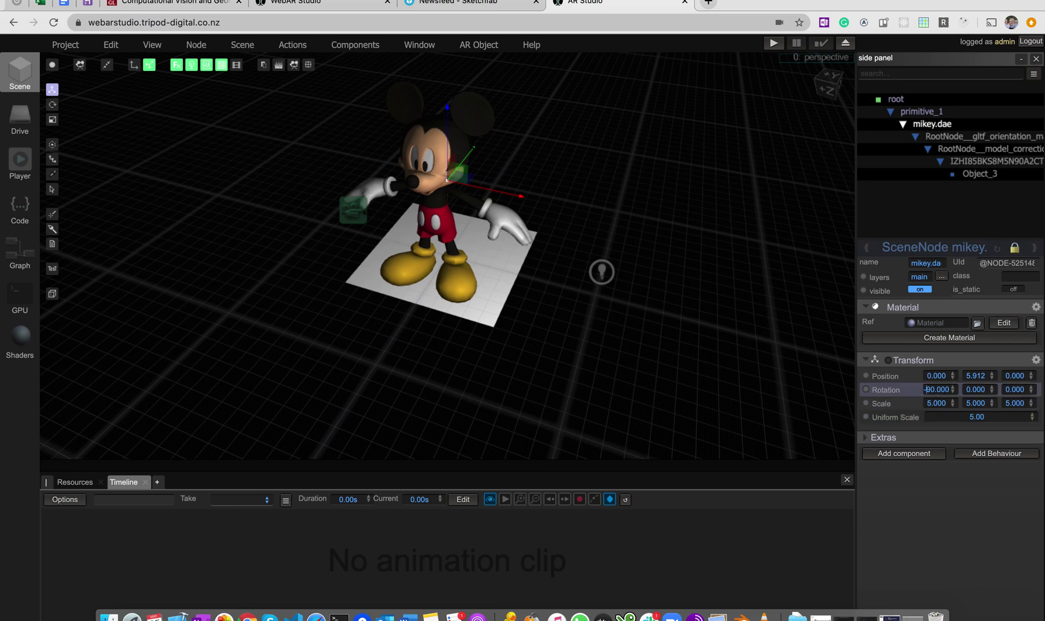
pyautogui.press('Tab')
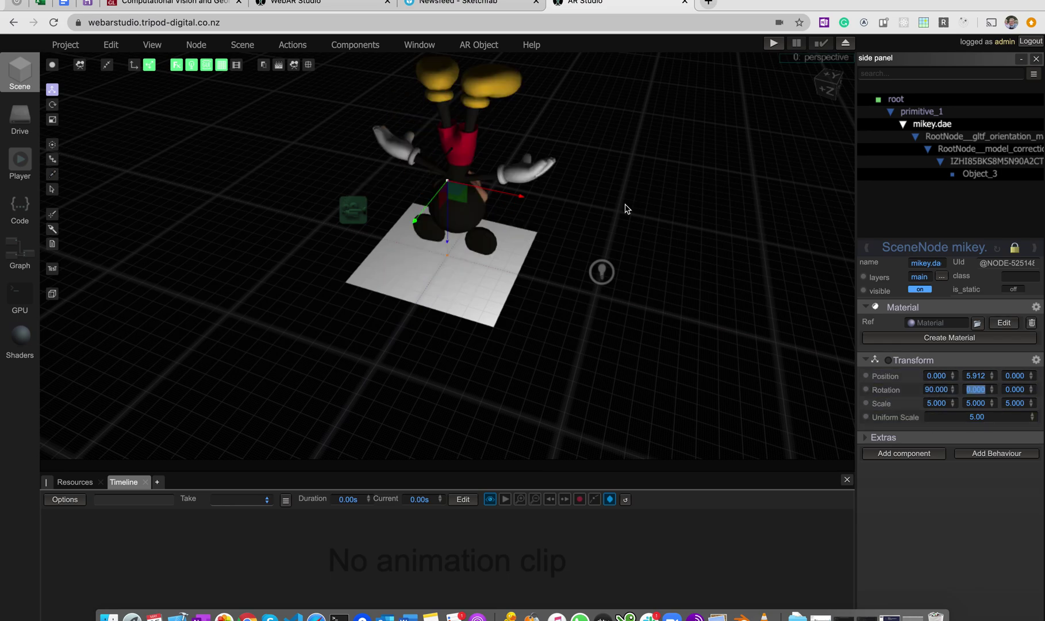
pyautogui.moveTo(448, 246); pyautogui.dragTo(449, 363)
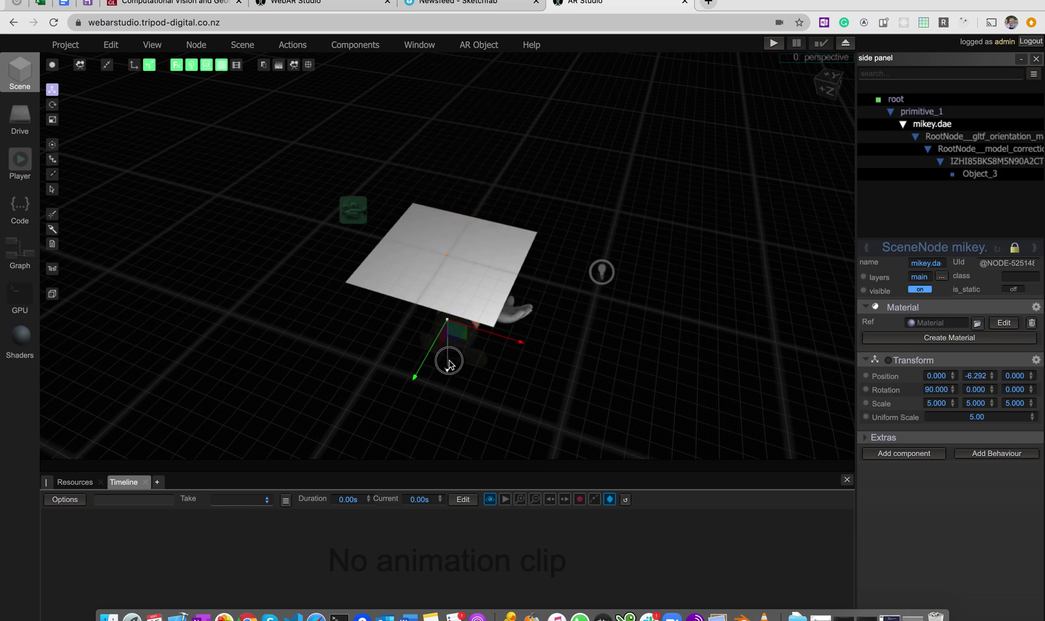
# Test the flipped and lowered model in the player, return to the scene editor and stop playback.
pyautogui.click(773, 47)
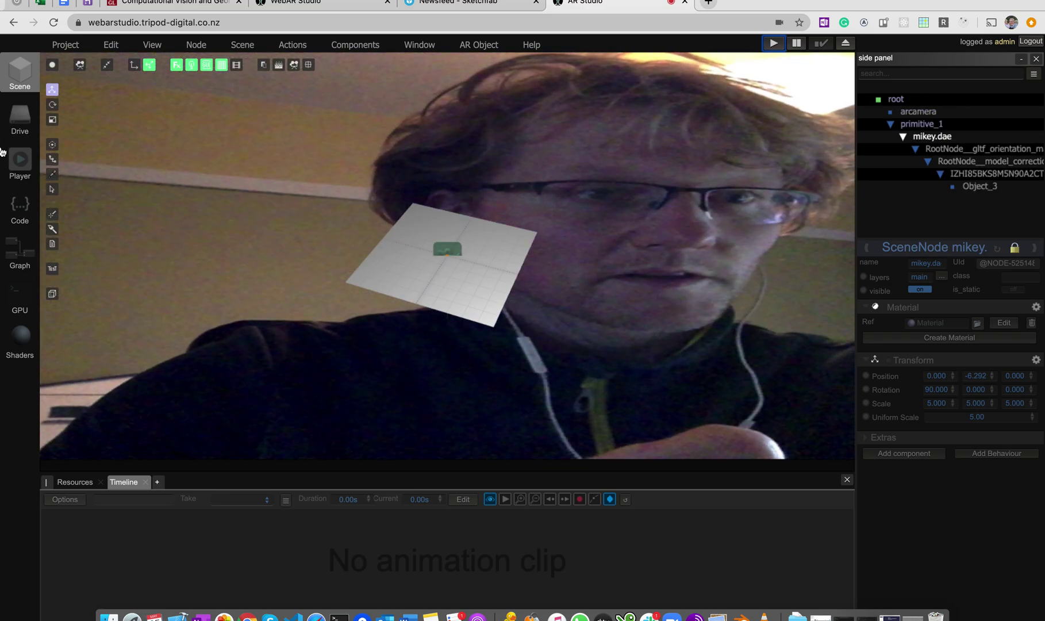
pyautogui.click(22, 163)
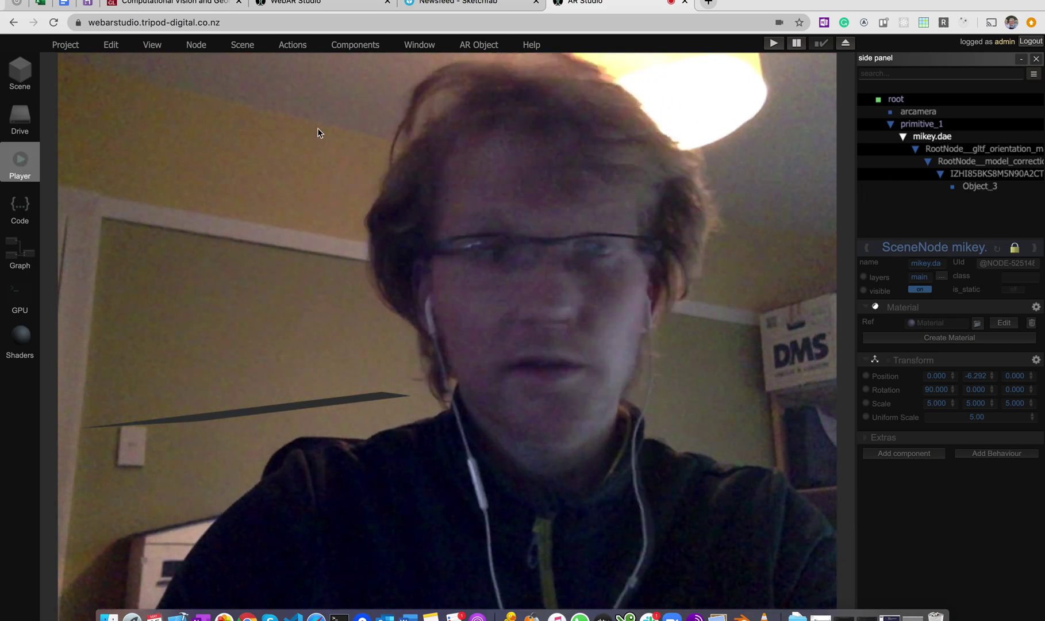
pyautogui.click(19, 75)
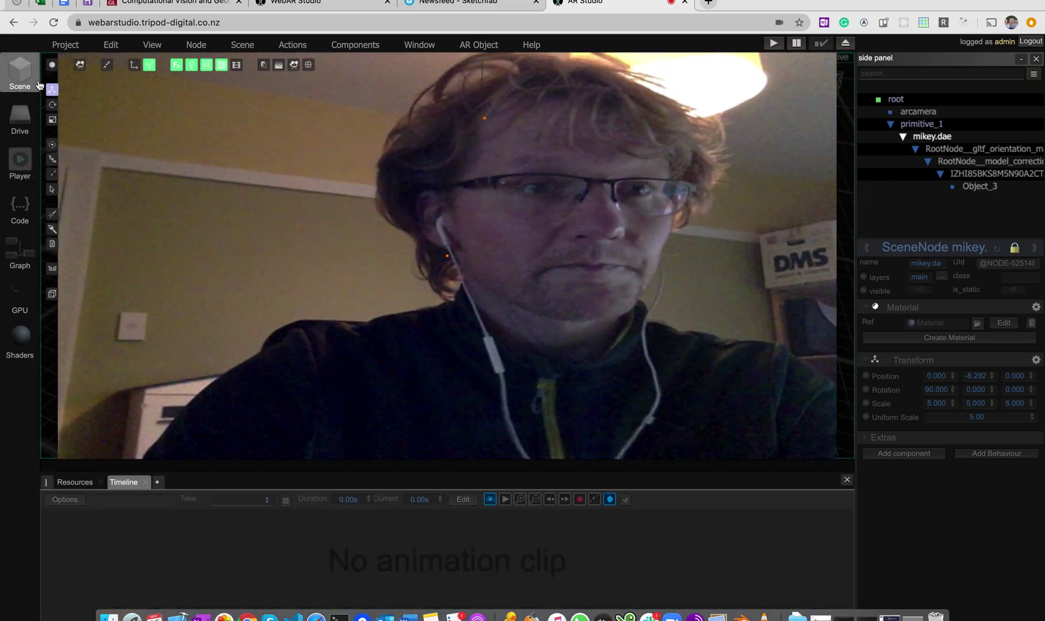
pyautogui.click(773, 43)
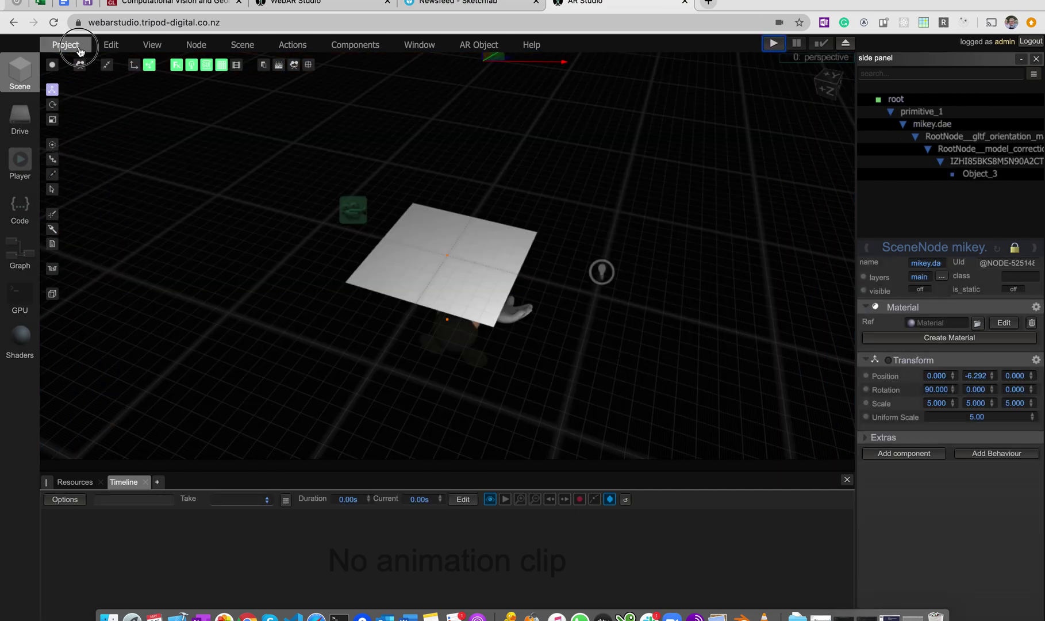
# Save the scene as mickey2 in public/projects, including its unsaved material resource.
pyautogui.click(62, 44)
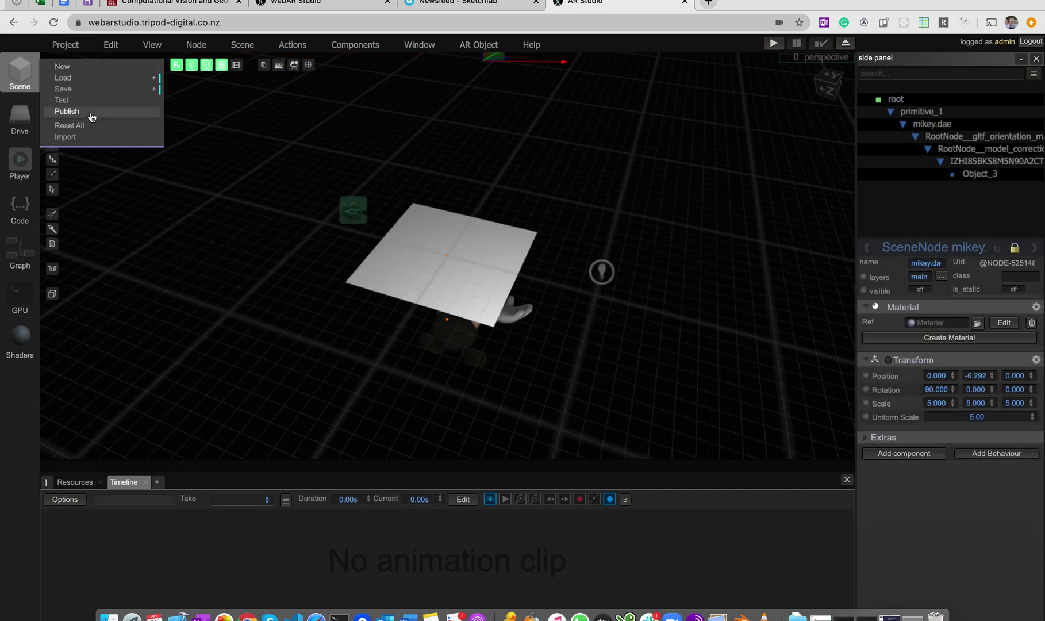
pyautogui.moveTo(92, 89)
pyautogui.click(190, 92)
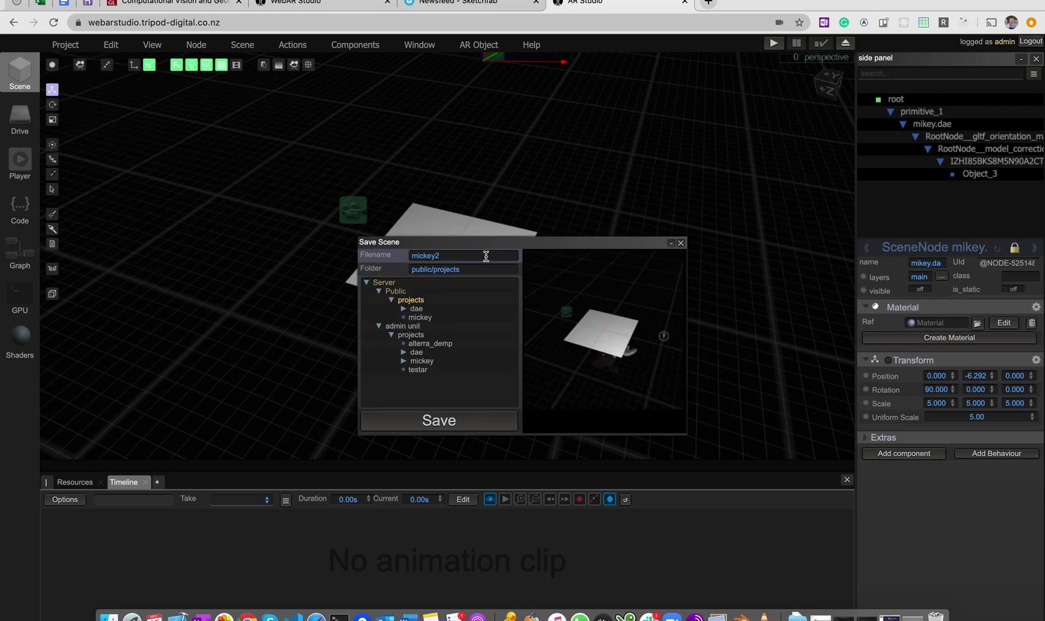
pyautogui.click(467, 424)
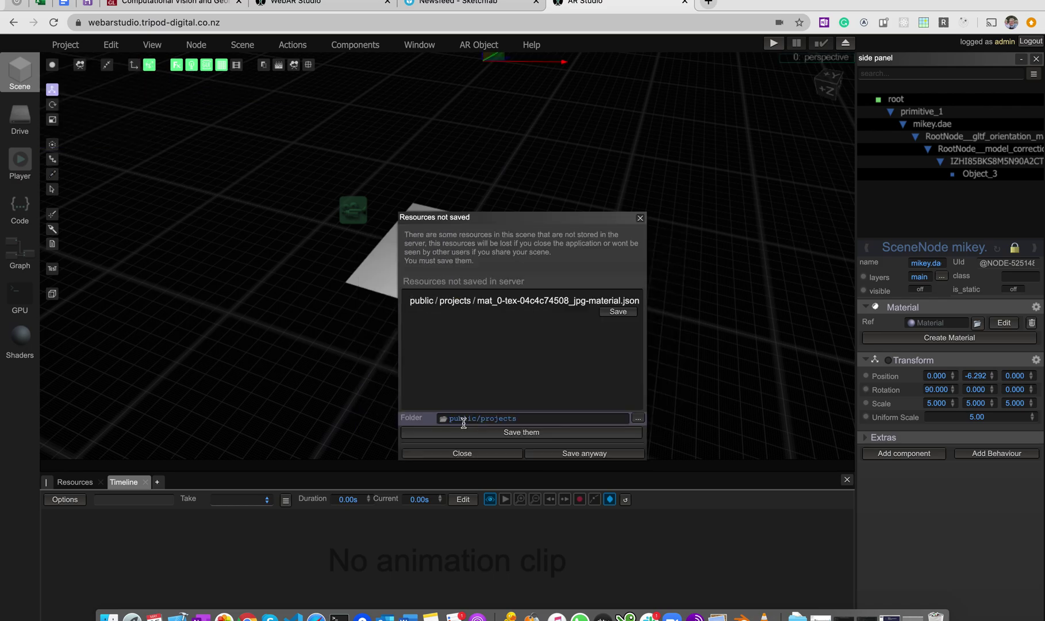
pyautogui.click(522, 434)
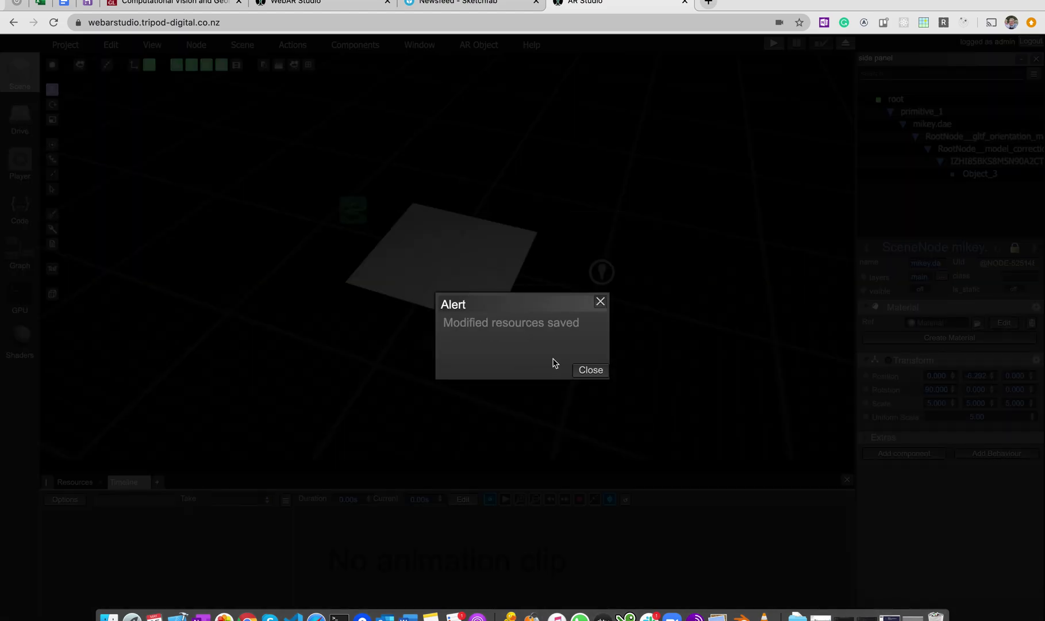
pyautogui.click(590, 371)
pyautogui.moveTo(419, 366); pyautogui.dragTo(280, 335)
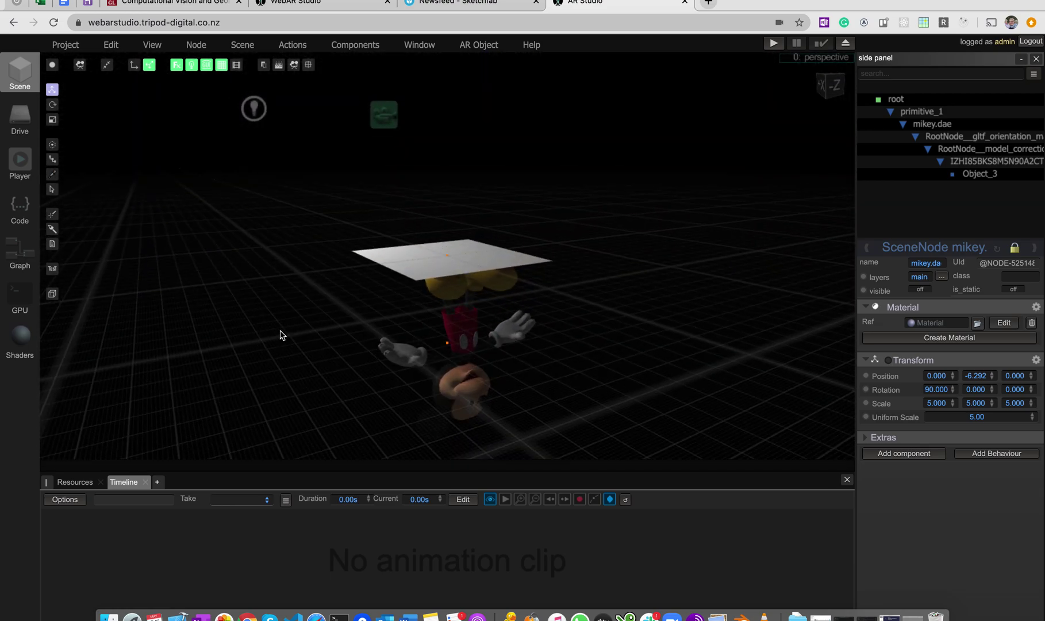
pyautogui.click(65, 45)
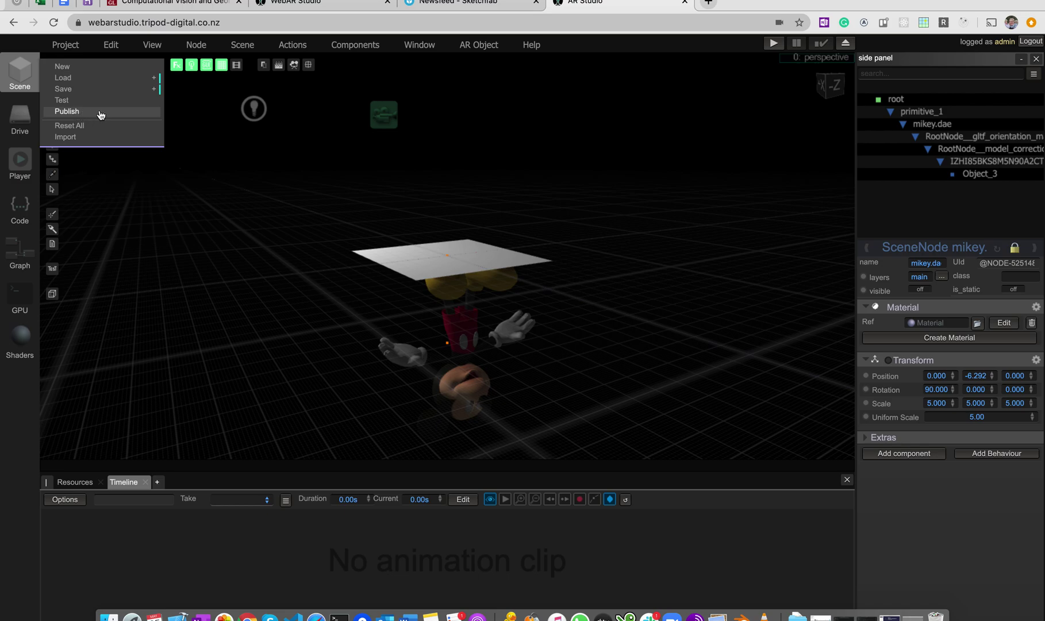
pyautogui.click(24, 165)
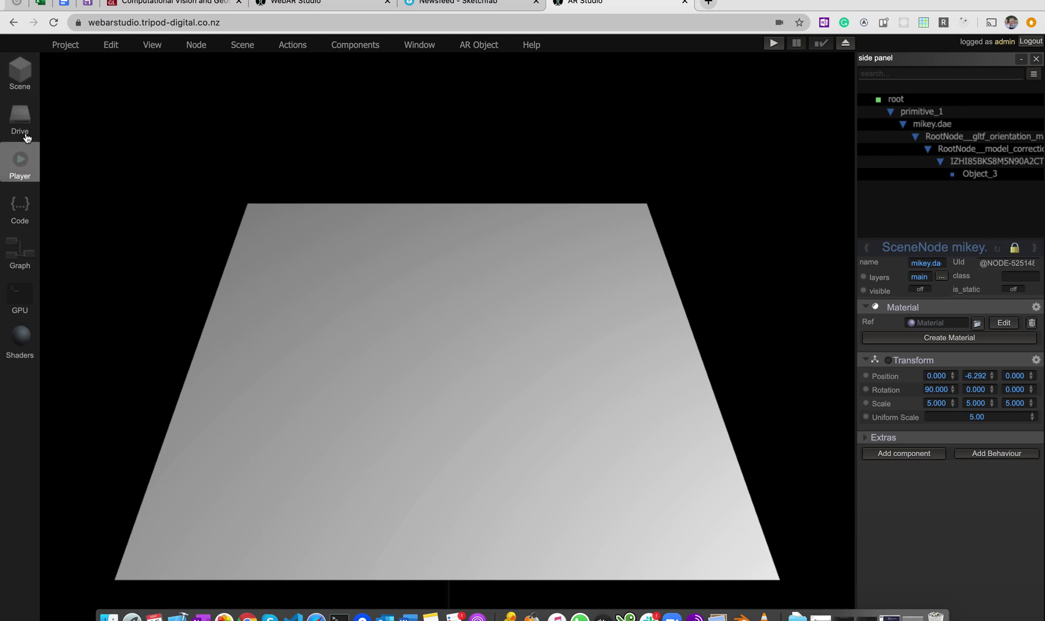
# Examine the drive's public/projects files and its dae and mickey folders, expand the admin unit projects, and return to the scene editor.
pyautogui.click(26, 128)
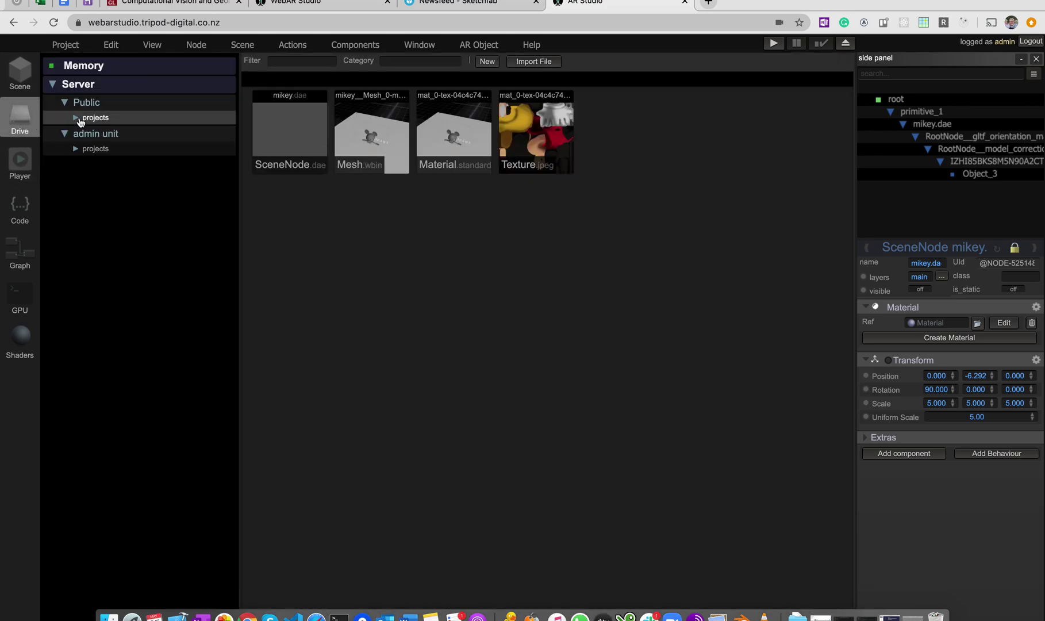
pyautogui.click(81, 121)
pyautogui.click(107, 138)
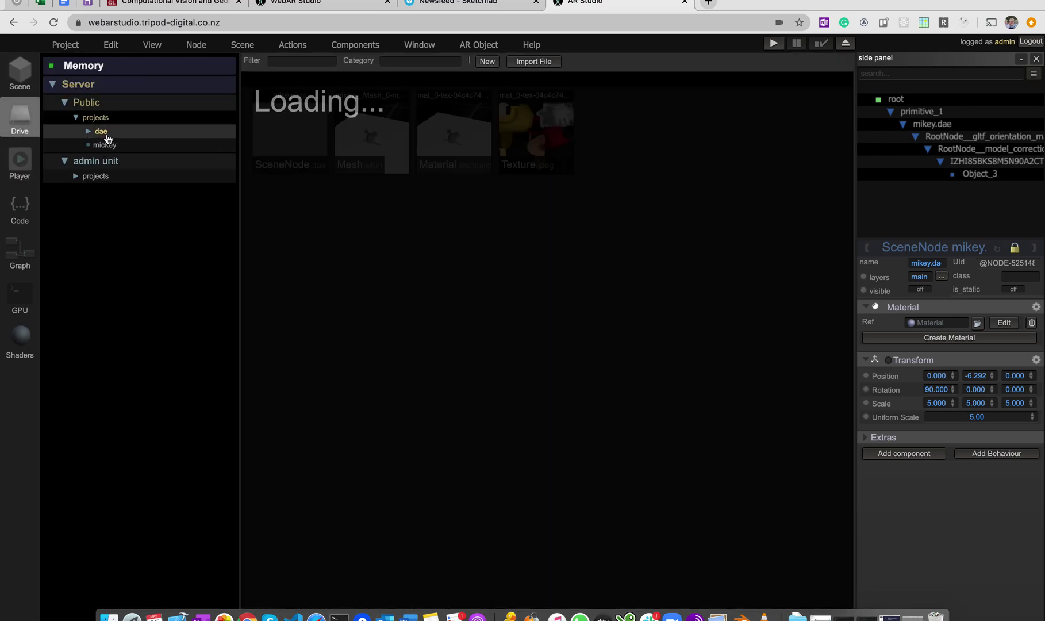
pyautogui.click(89, 132)
pyautogui.click(99, 119)
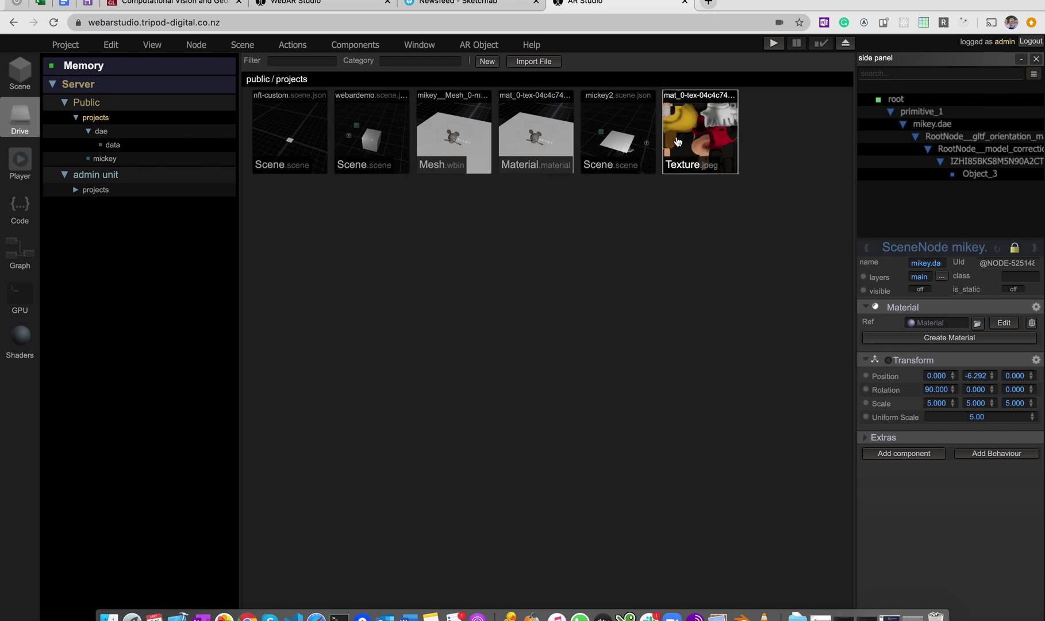
pyautogui.click(143, 163)
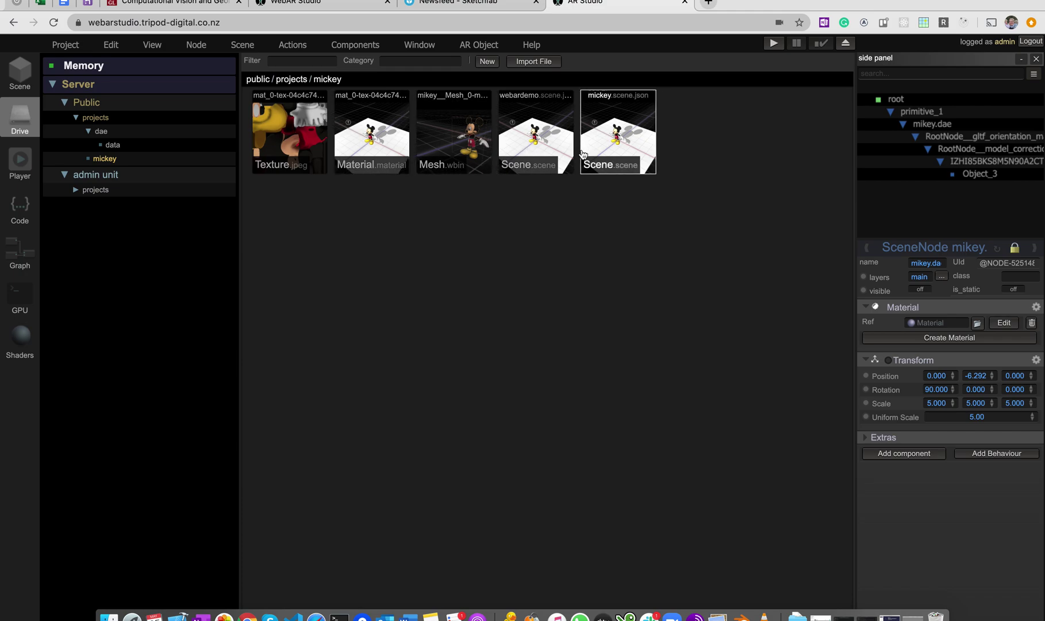
pyautogui.click(78, 191)
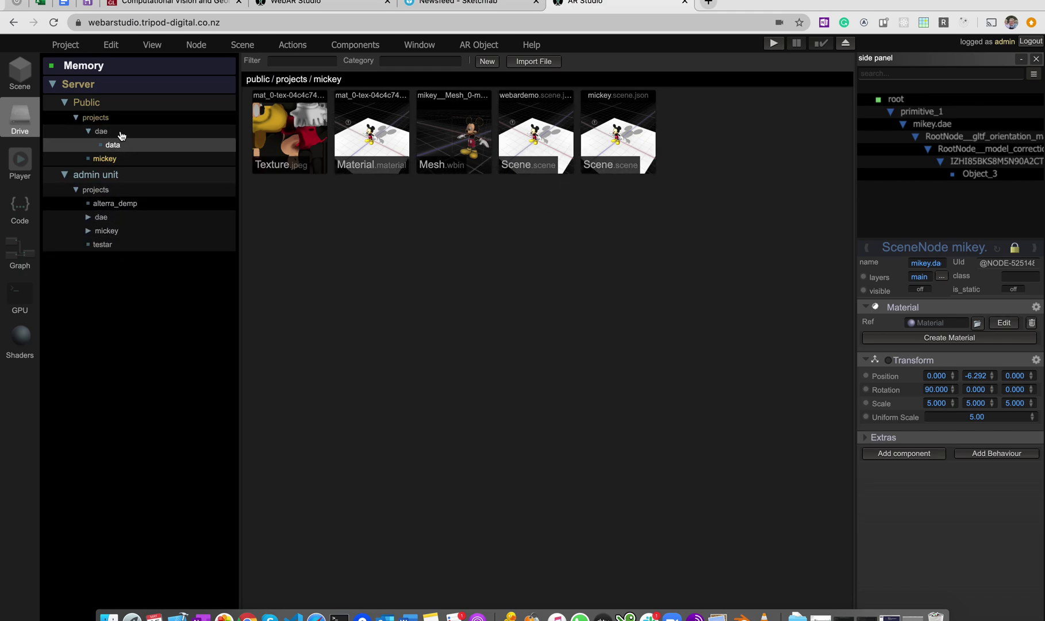
pyautogui.doubleClick(101, 132)
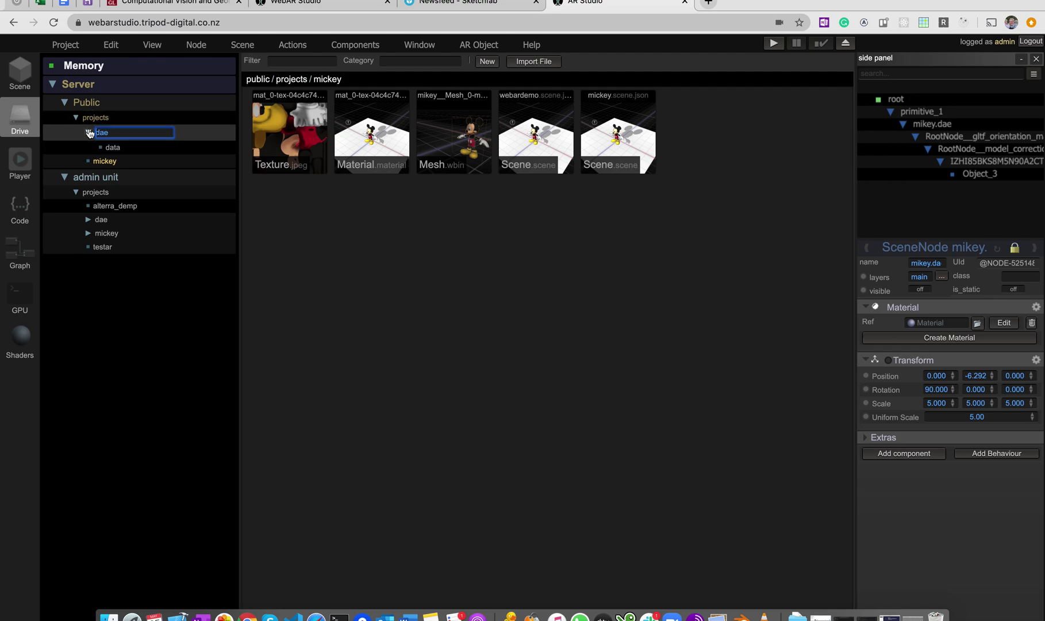
pyautogui.click(138, 152)
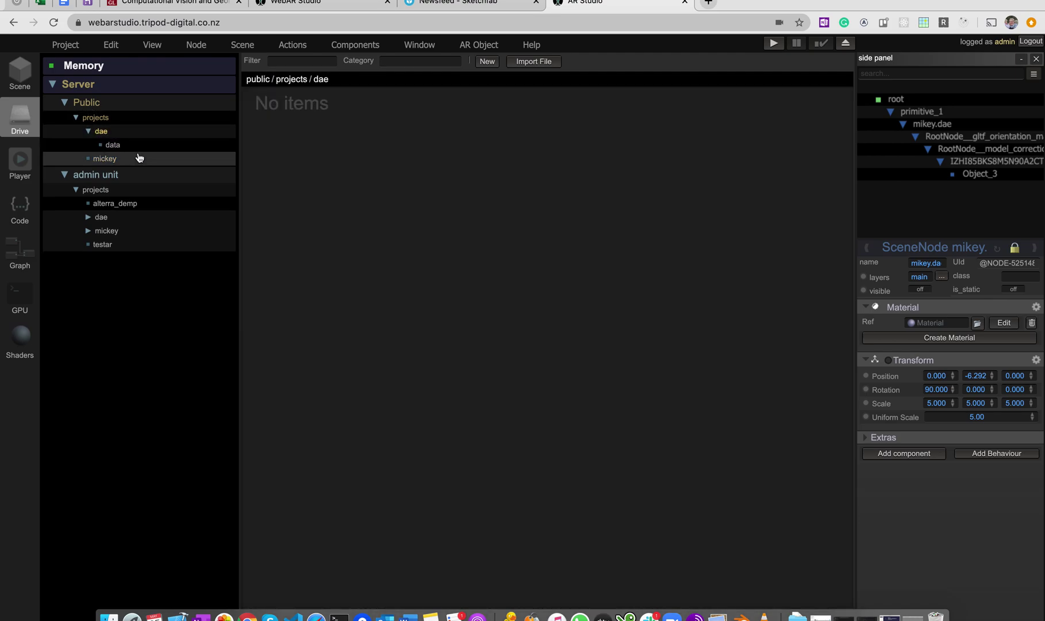
pyautogui.click(140, 159)
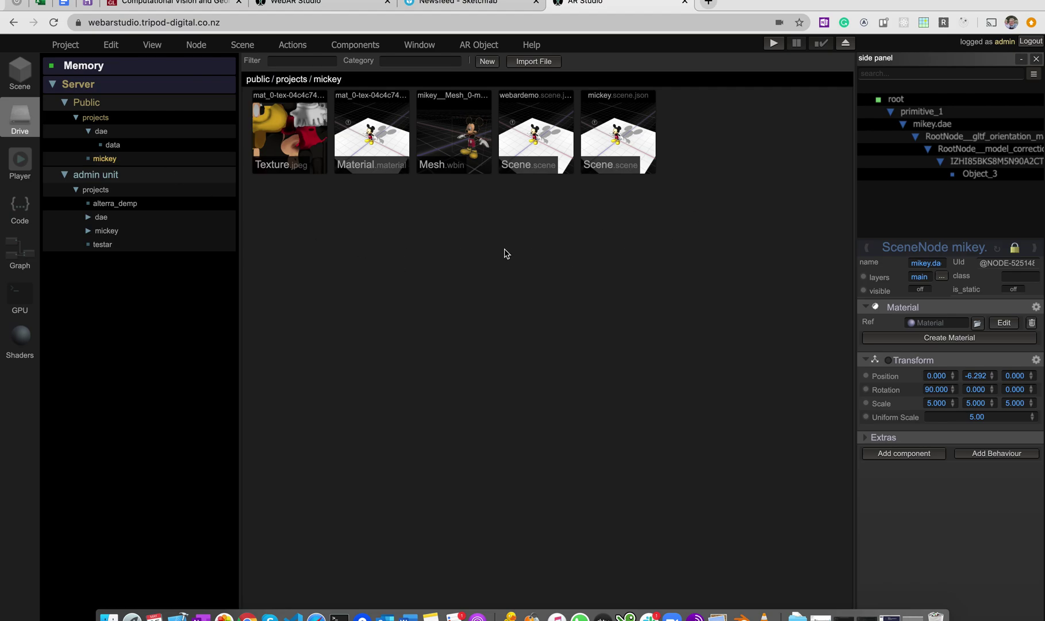
pyautogui.click(7, 80)
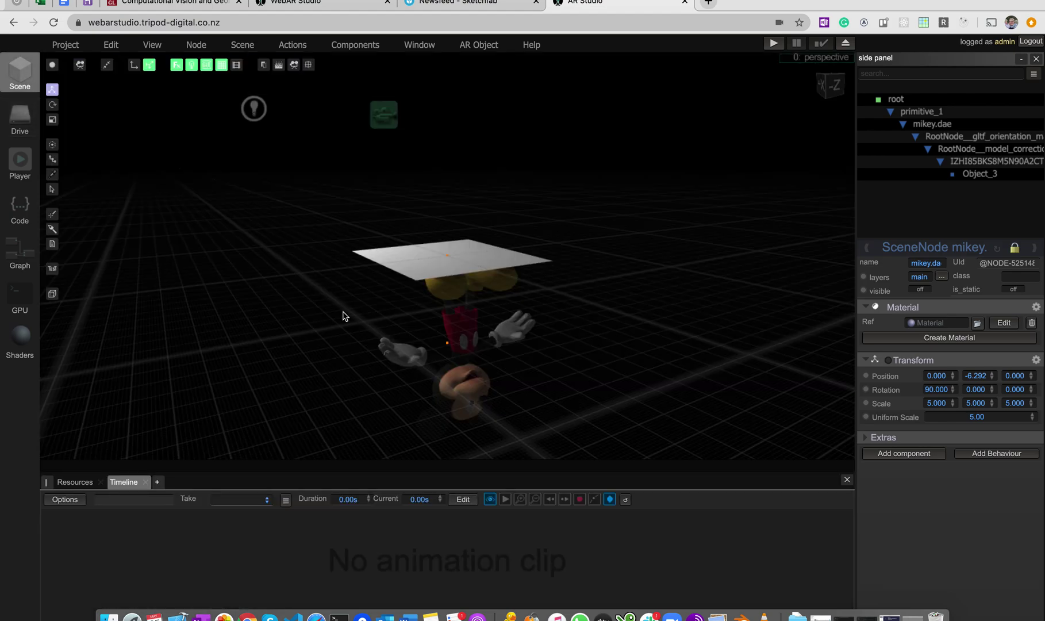
pyautogui.moveTo(359, 337); pyautogui.dragTo(306, 318)
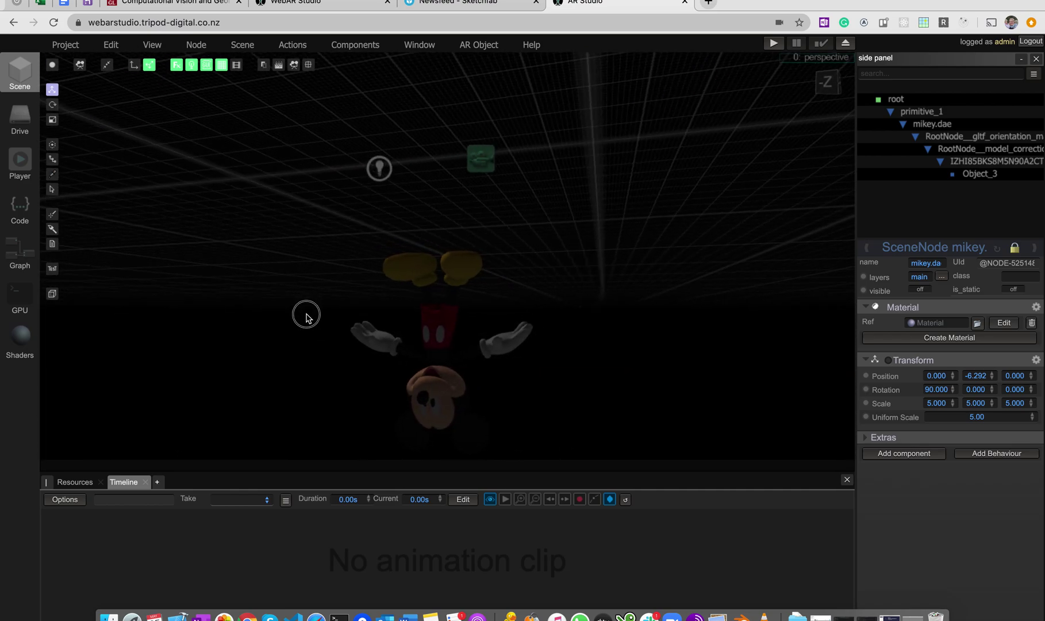